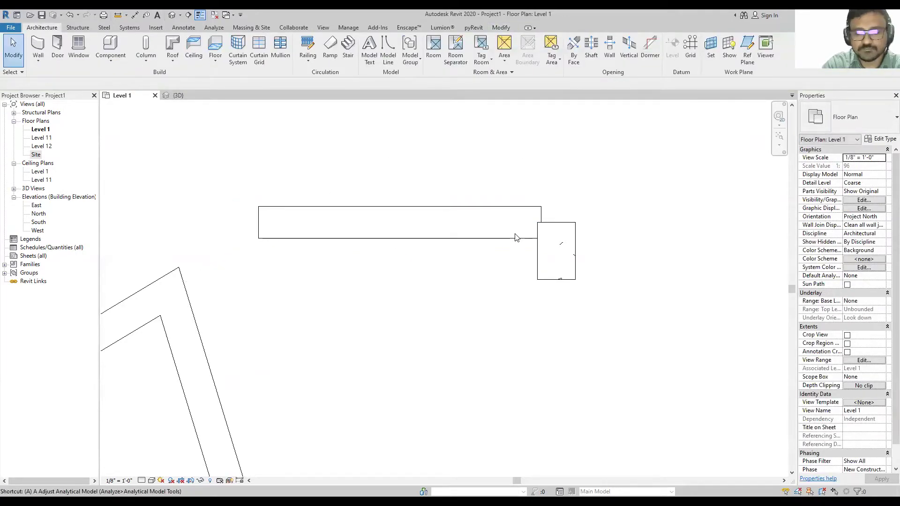
Align the horizontal wall's right end with the column's left face and its upper edge with the column's upper face.
key("a")
key("l")
key("Escape")
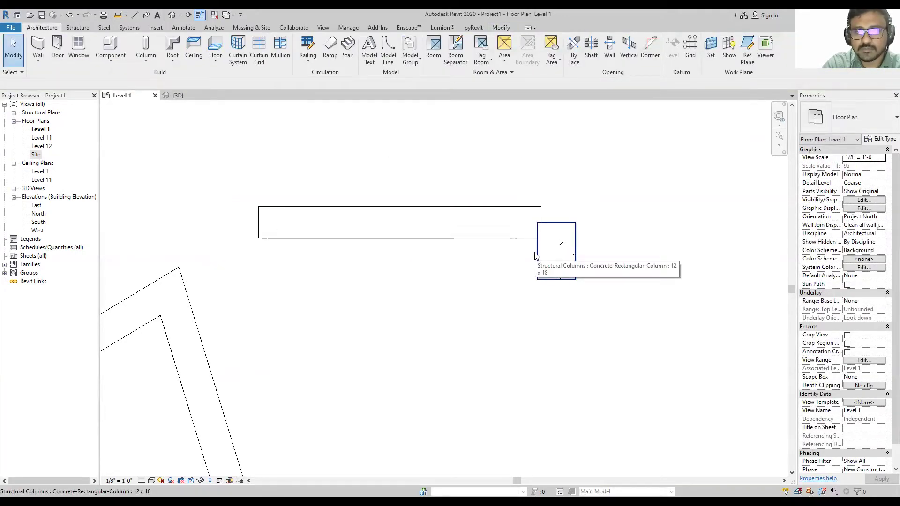
key("a")
key("l")
left_click(536, 250)
left_click(543, 222)
left_click(532, 206)
scroll(617, 246, "up", 2)
key("Escape")
key("Escape")
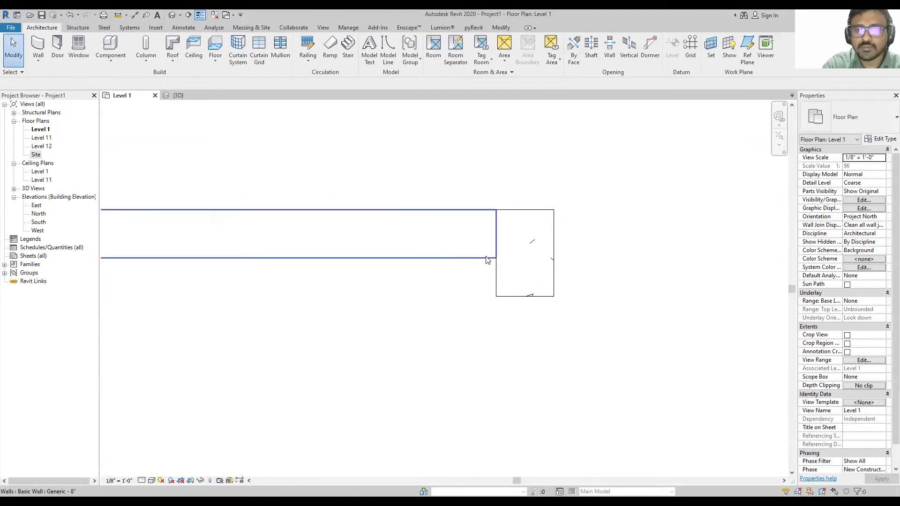
Create a similar Generic - 8" wall running about 5'-3" vertically upward from the column's upper left corner.
left_click(487, 261)
key("c")
key("s")
left_click(496, 210)
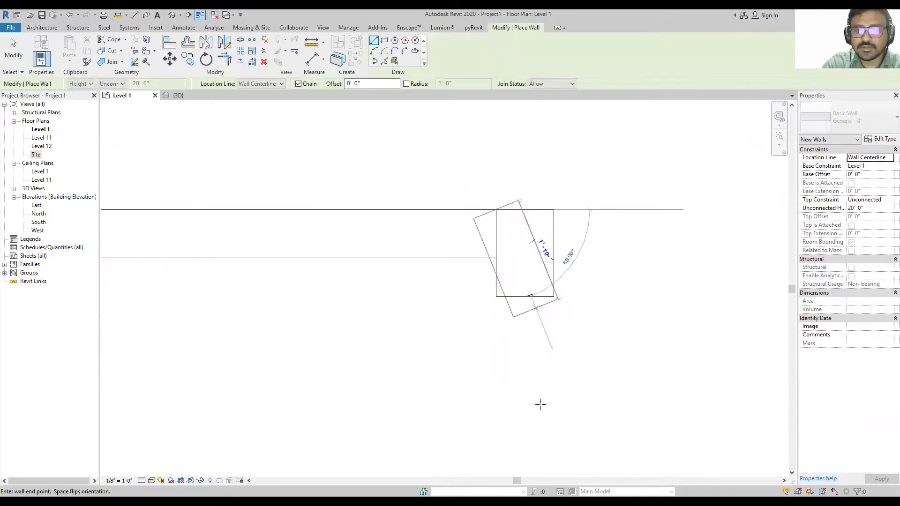
scroll(511, 333, "down", 4)
left_click(502, 181)
key("Escape")
key("Escape")
scroll(495, 304, "up", 2)
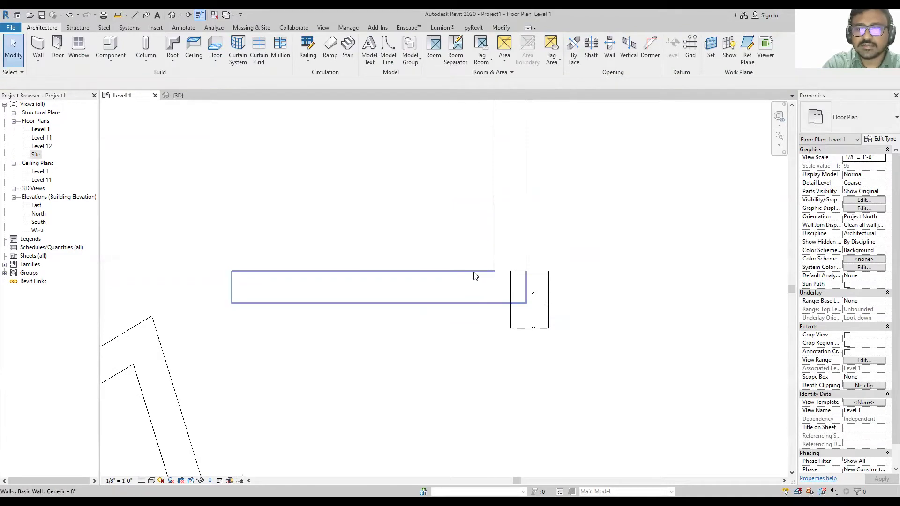
Examine how the horizontal and vertical walls join at the column and delete the vertical wall.
left_click(474, 276)
left_click(520, 266)
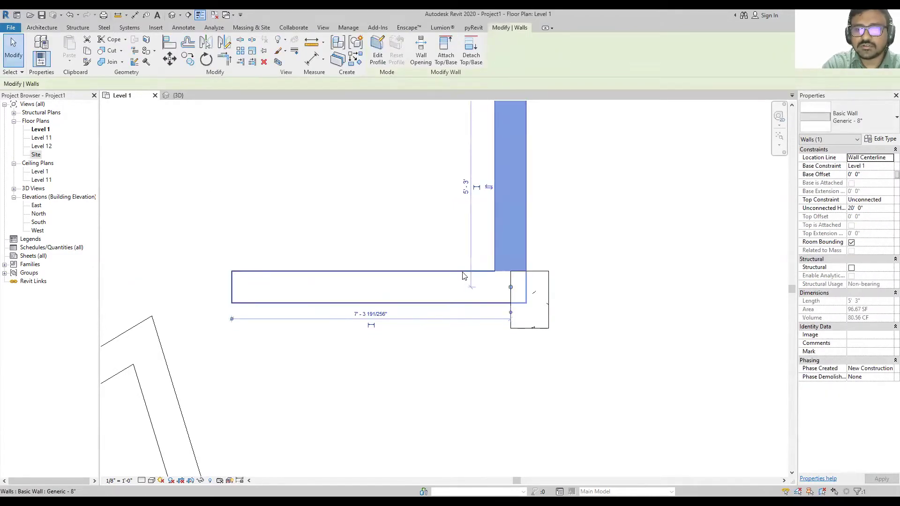
left_click(480, 281)
key("Escape")
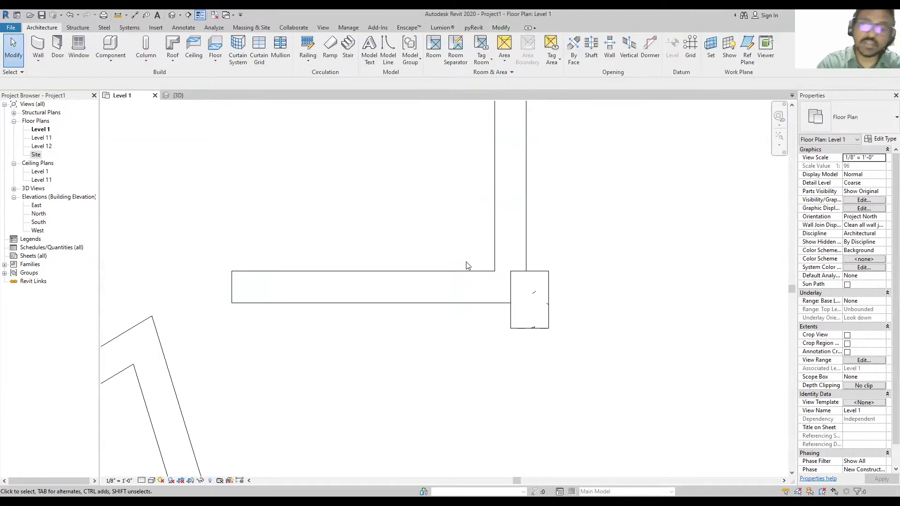
left_click(470, 277)
scroll(471, 277, "down", 2)
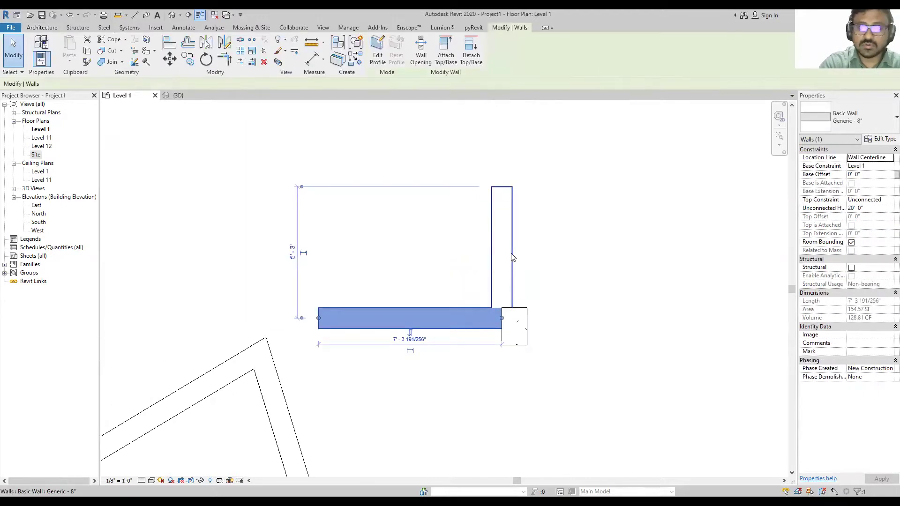
left_click(491, 255)
key("Delete")
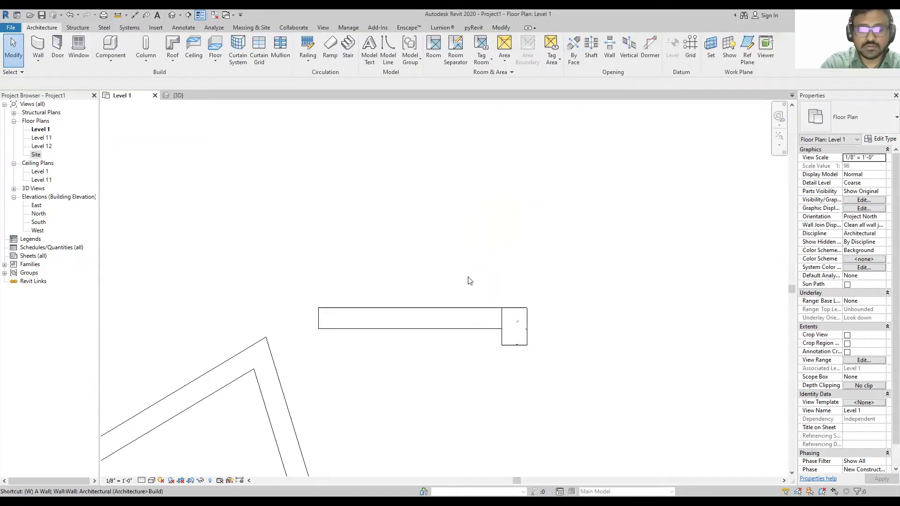
Draw a vertical wall about 5' long upward from the column's upper left corner with the join status set to Disallow.
key("w")
key("a")
left_click(547, 85)
left_click(548, 99)
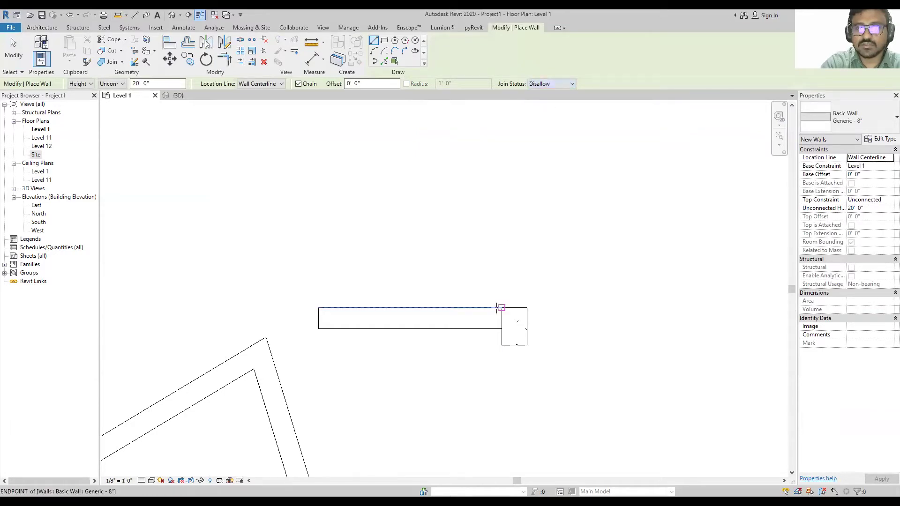
left_click(502, 308)
left_click(502, 183)
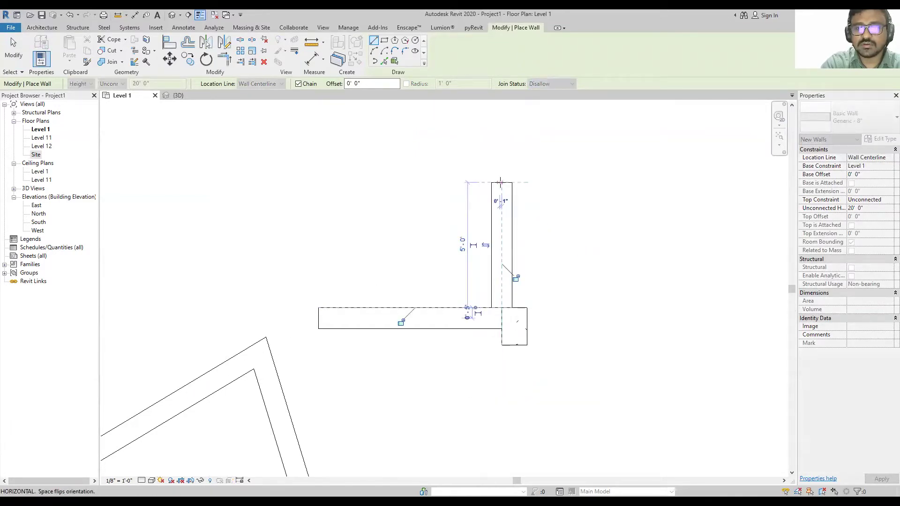
key("Escape")
key("Escape")
scroll(485, 321, "up", 3)
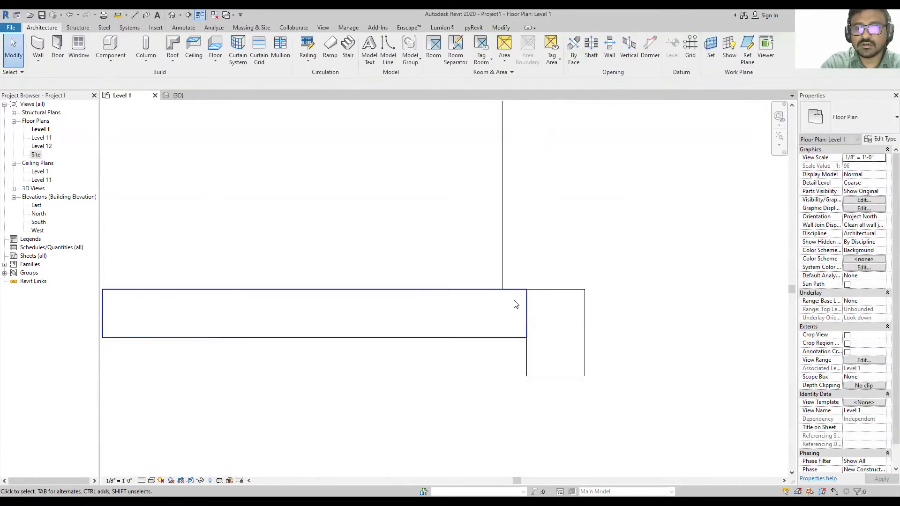
Check the ends of the unjoined vertical and horizontal walls at the column and undo the vertical wall.
left_click(545, 281)
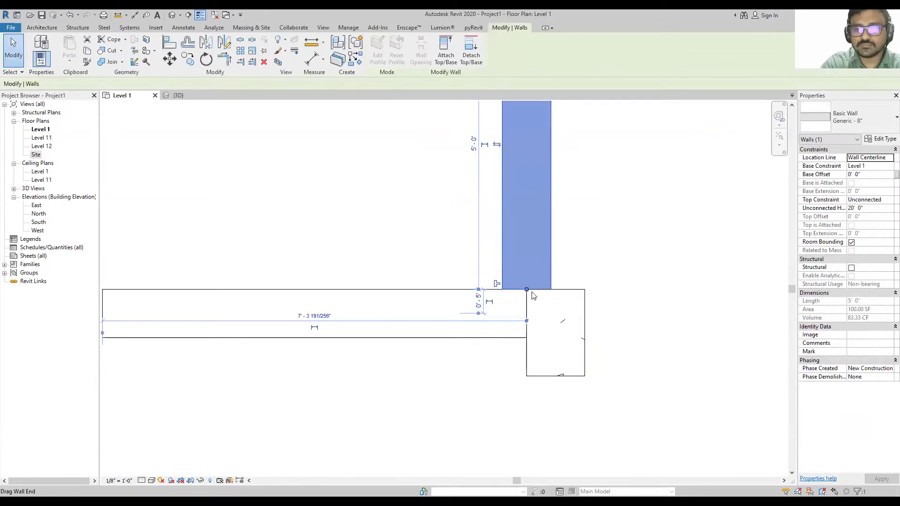
key("Escape")
left_click(444, 295)
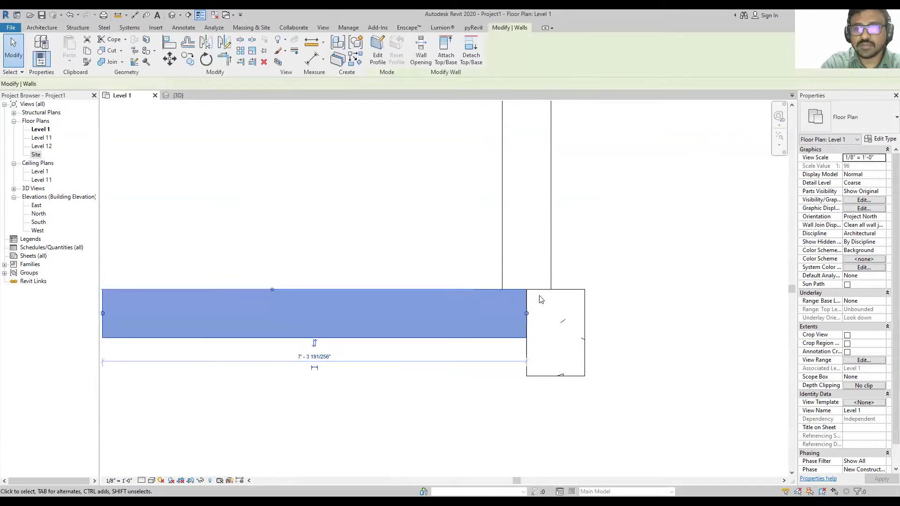
key("Escape")
scroll(571, 358, "down", 3)
scroll(543, 351, "up", 2)
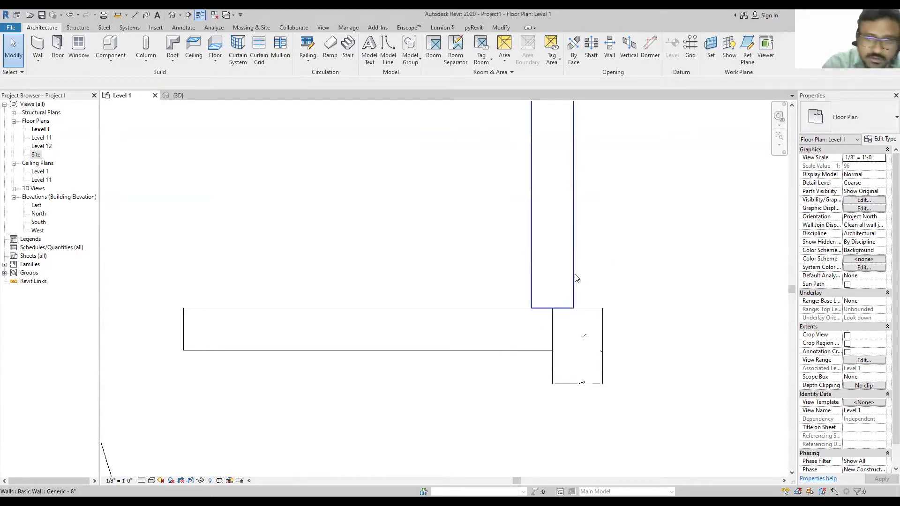
key("ctrl+z")
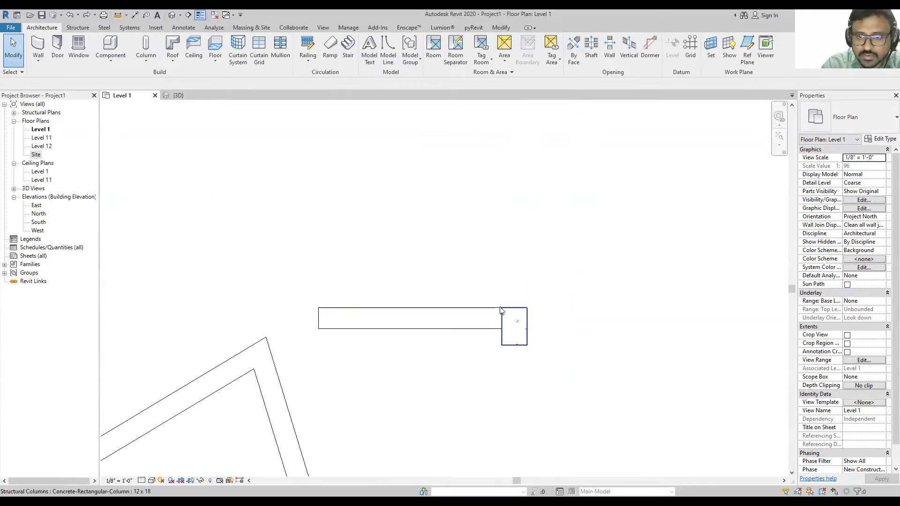
Try another vertical wall about 4'-11" long from the column corner with joining disallowed, and delete it.
left_click(489, 315)
key("a")
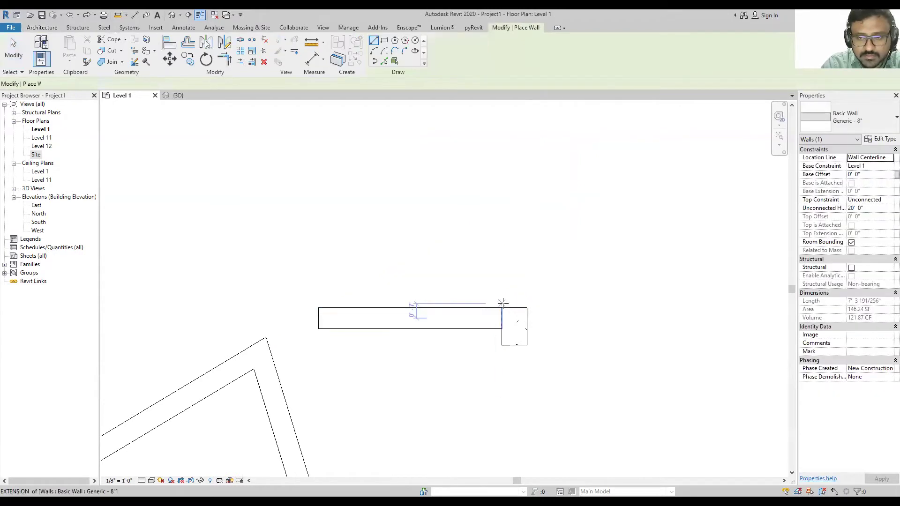
left_click(501, 308)
left_click(501, 184)
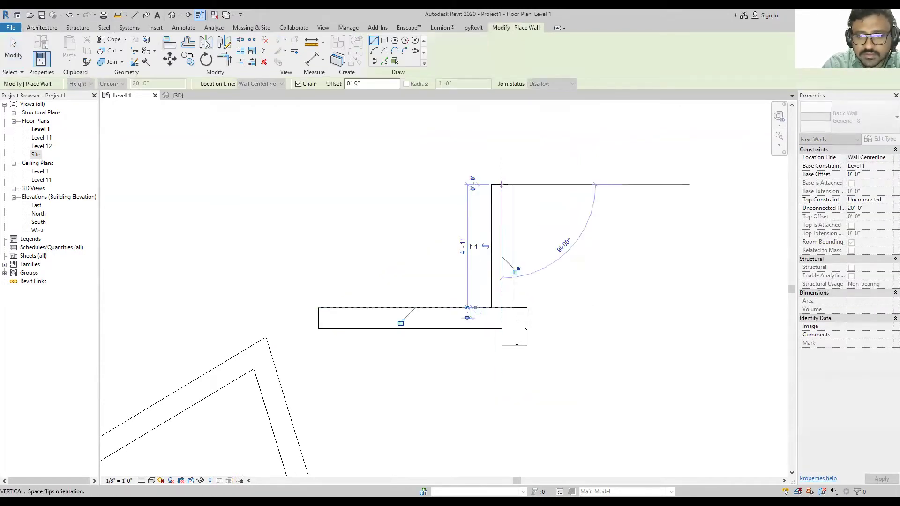
key("Escape")
key("Escape")
left_click(514, 235)
key("Delete")
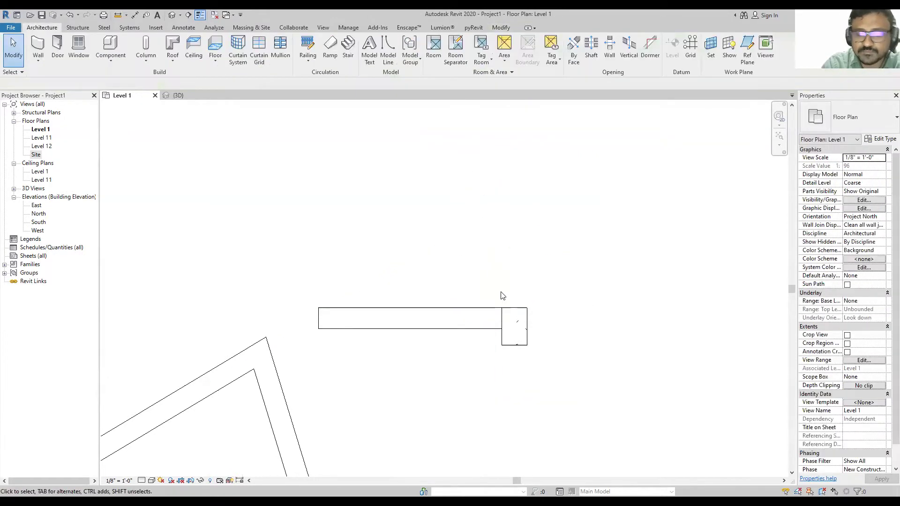
Draw a vertical wall about 8' long upward from the column's upper left corner with the join status set to Allow.
left_click(496, 311)
left_click(493, 306)
key("w")
key("a")
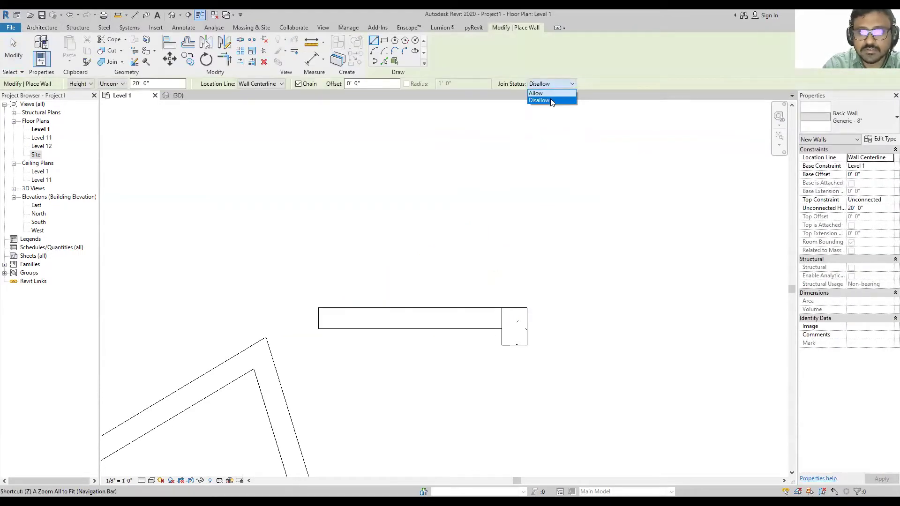
left_click(550, 92)
left_click(501, 308)
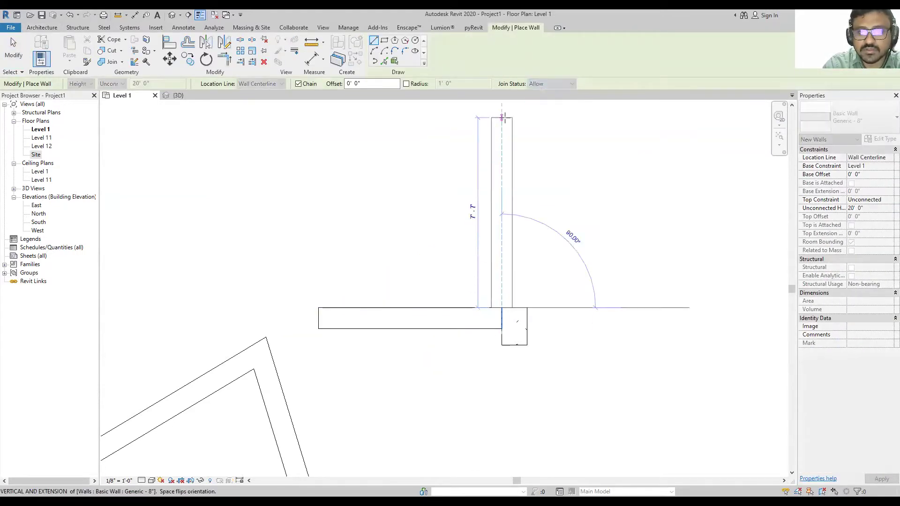
left_click(502, 117)
key("Escape")
key("Escape")
scroll(453, 285, "up", 3)
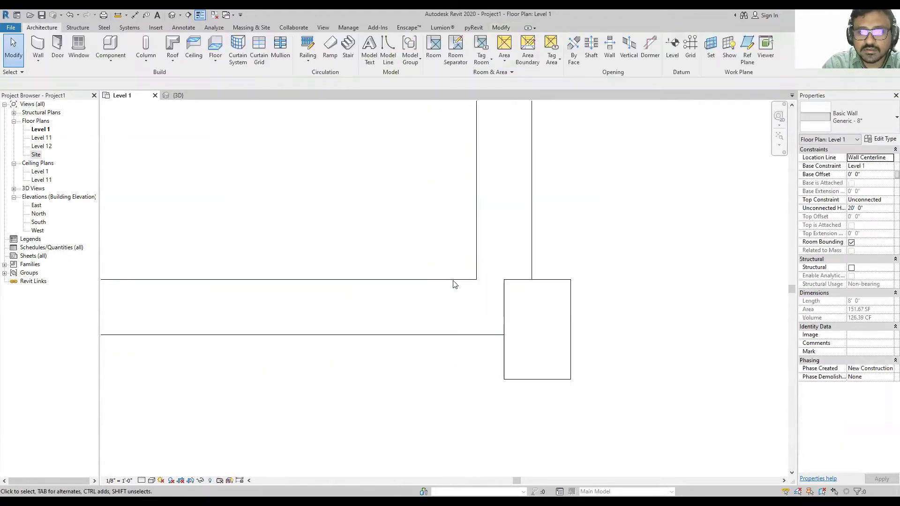
Disallow the join at the horizontal wall's end next to the column.
left_click(500, 291)
scroll(502, 290, "up", 2)
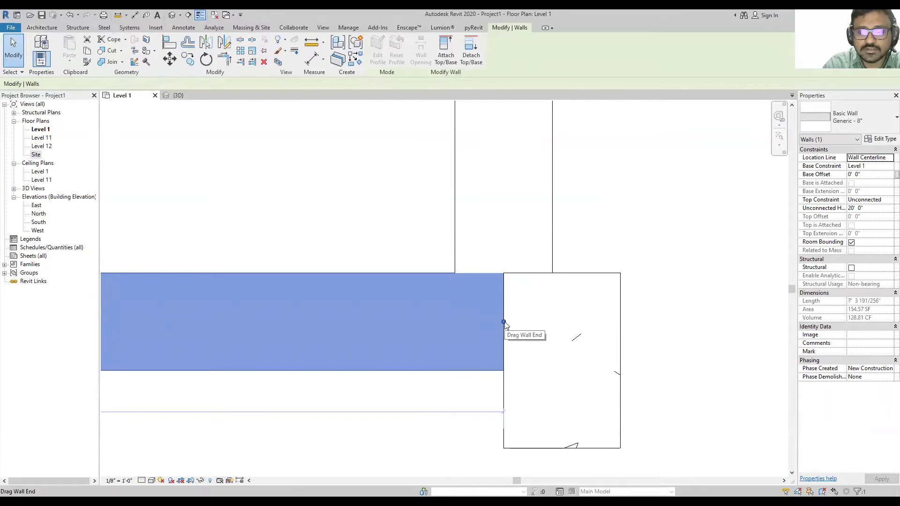
right_click(504, 323)
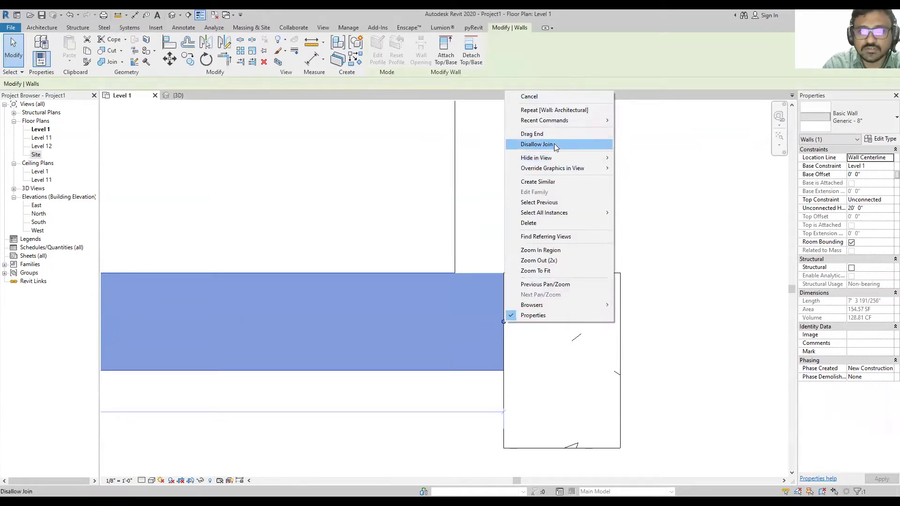
left_click(537, 144)
key("Escape")
left_click(422, 276)
key("Escape")
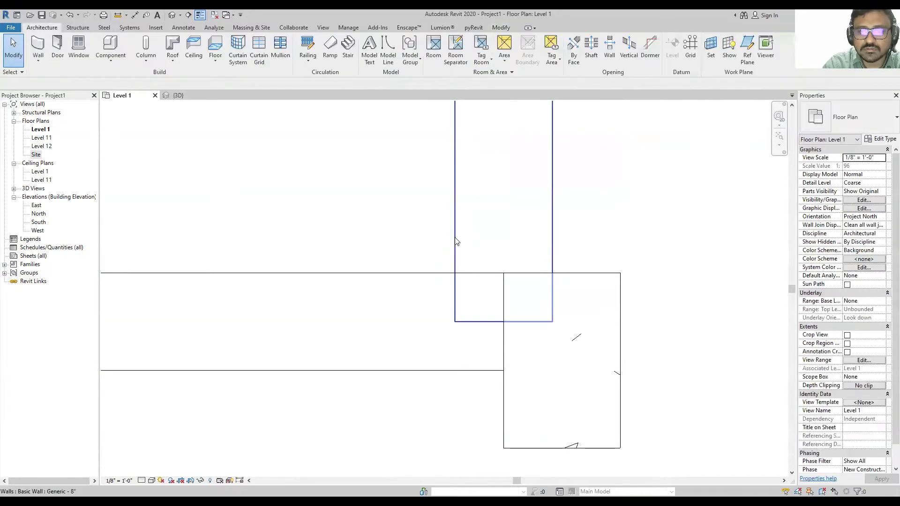
Disallow the join at the vertical wall's lower end and pull that end up to the horizontal wall's upper edge.
left_click(456, 241)
right_click(504, 325)
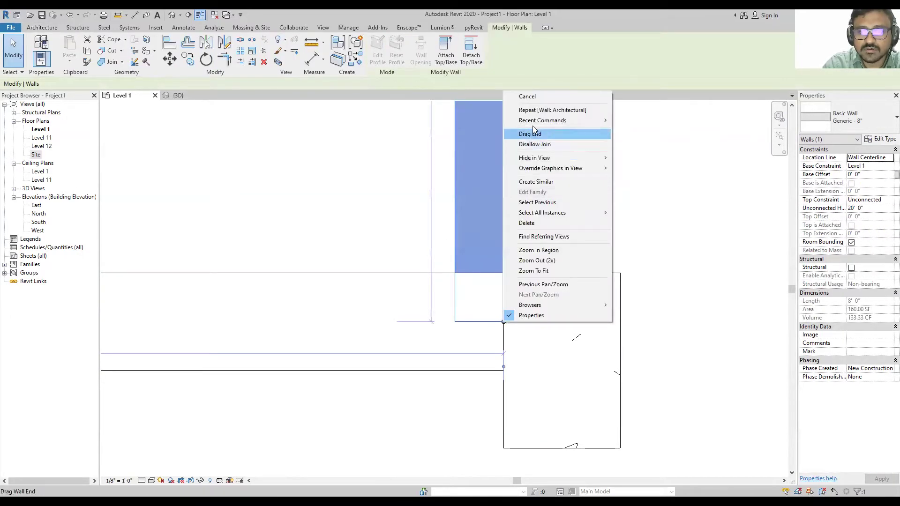
left_click(535, 144)
left_click_drag(503, 322, 504, 273)
left_click(711, 300)
scroll(496, 335, "down", 3)
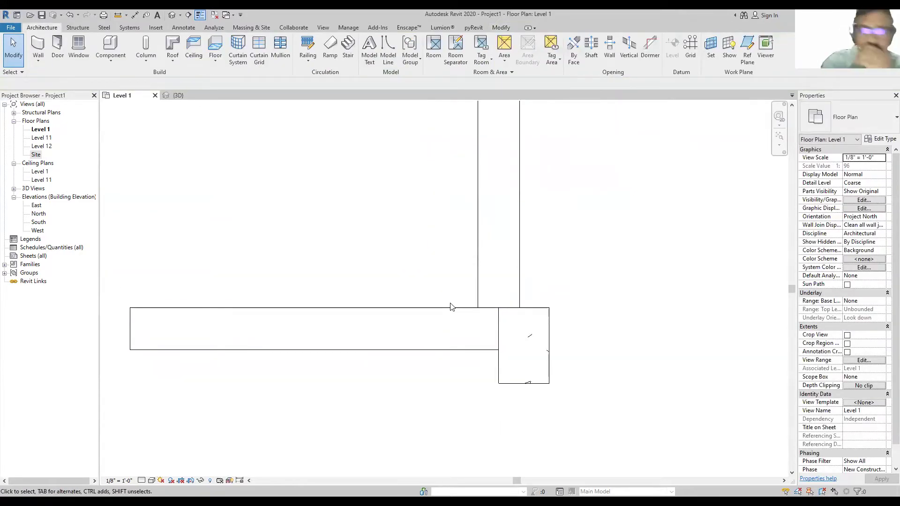
Review the walls around the column in the Level 1 plan and take a brief look at the 3D view.
scroll(585, 359, "down", 4)
middle_click_drag(337, 274, 470, 283)
scroll(400, 206, "down", 2)
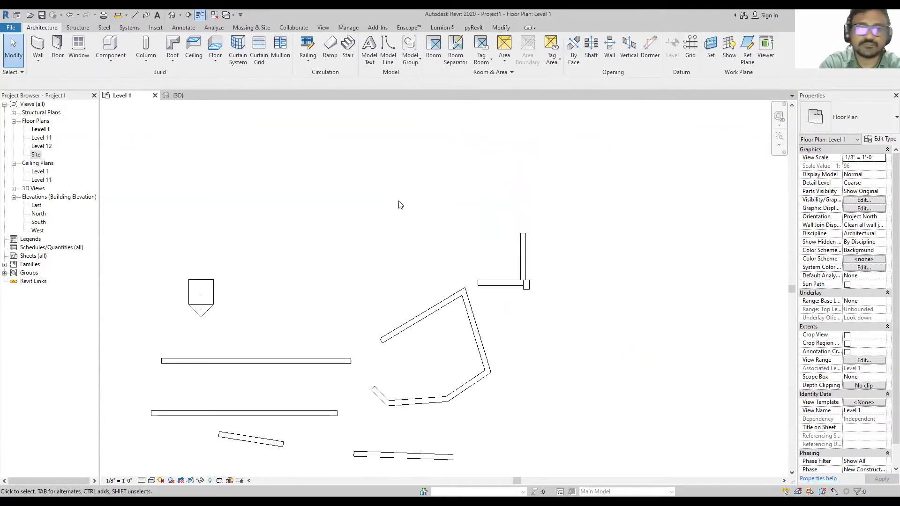
left_click(188, 96)
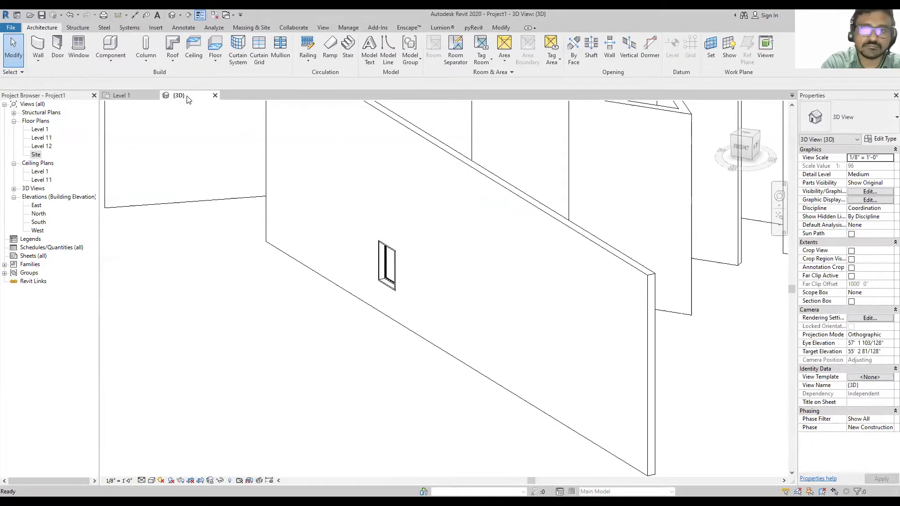
left_click(121, 96)
scroll(347, 293, "up", 4)
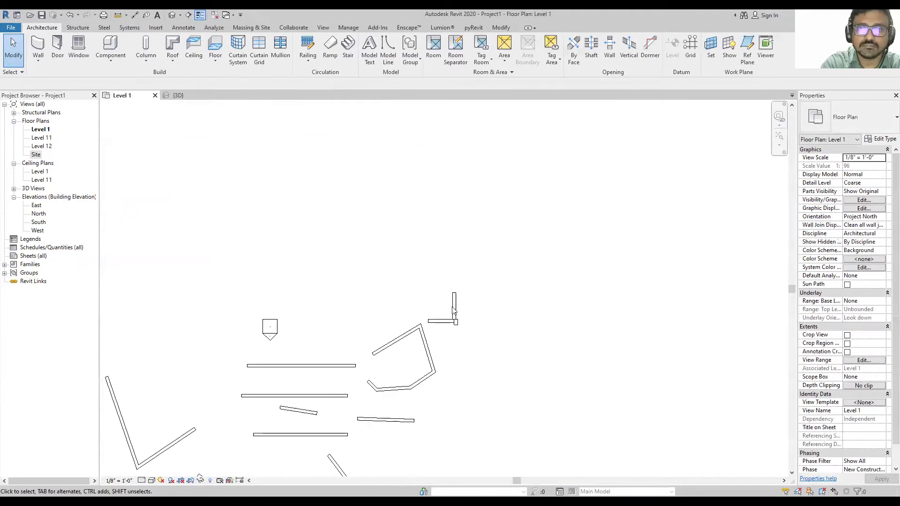
middle_click_drag(458, 248, 460, 205)
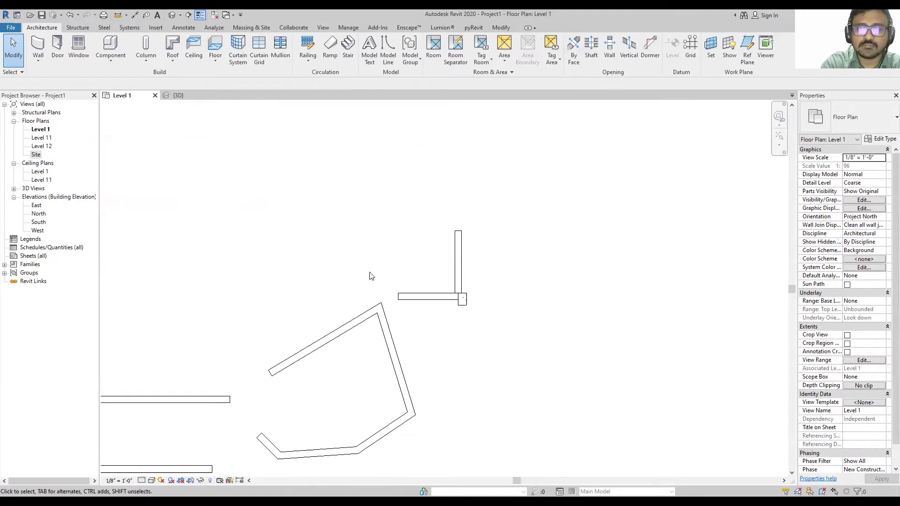
scroll(371, 275, "down", 2)
middle_click_drag(388, 320, 401, 261)
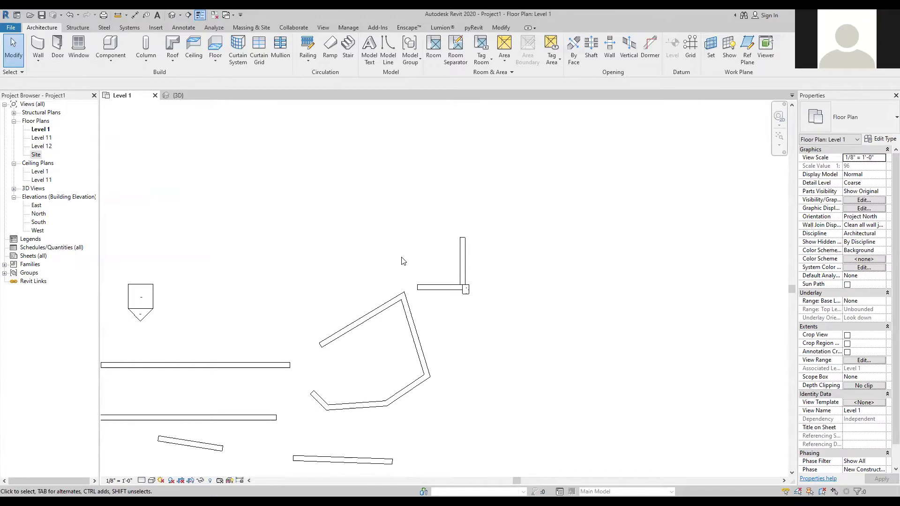
scroll(452, 300, "up", 4)
scroll(449, 320, "down", 3)
scroll(449, 320, "up", 3)
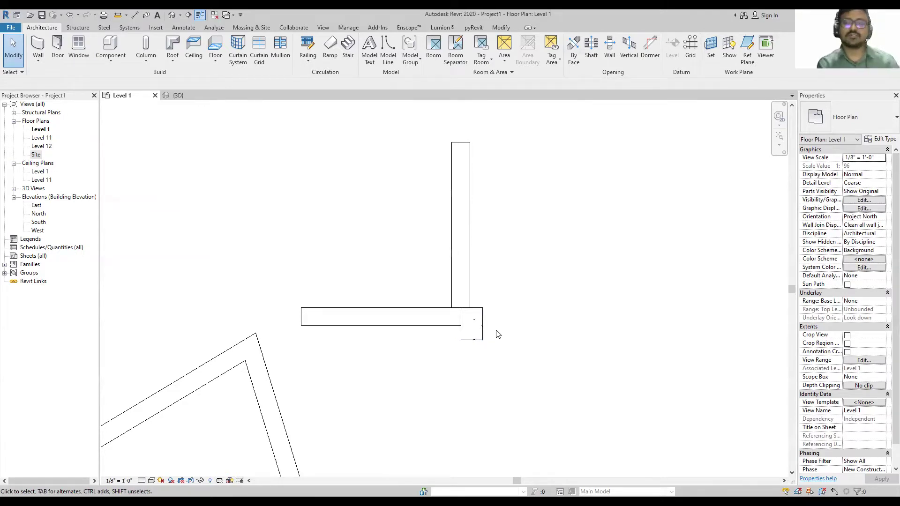
Delete the vertical and horizontal walls that meet at the column, keeping only the column.
scroll(489, 333, "up", 3)
scroll(476, 307, "down", 2)
scroll(498, 325, "up", 2)
left_click_drag(512, 181, 360, 268)
key("Delete")
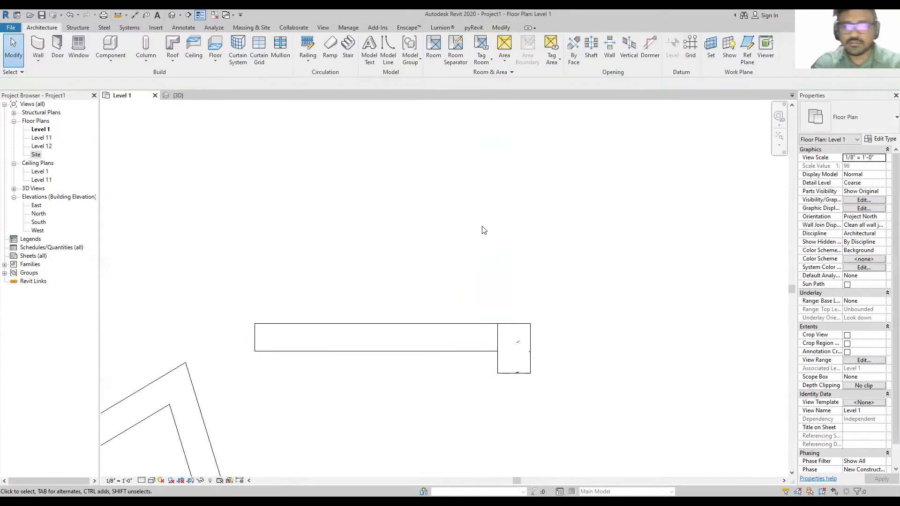
left_click(424, 337)
key("Delete")
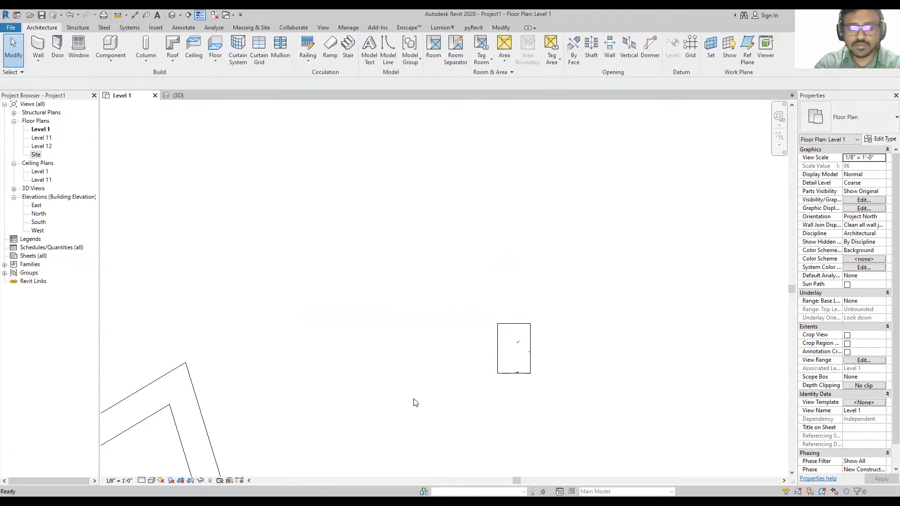
Draw a trial L-shaped pair of walls above and to the left of the column, and delete both.
key("w")
key("a")
scroll(452, 307, "down", 2)
left_click(378, 256)
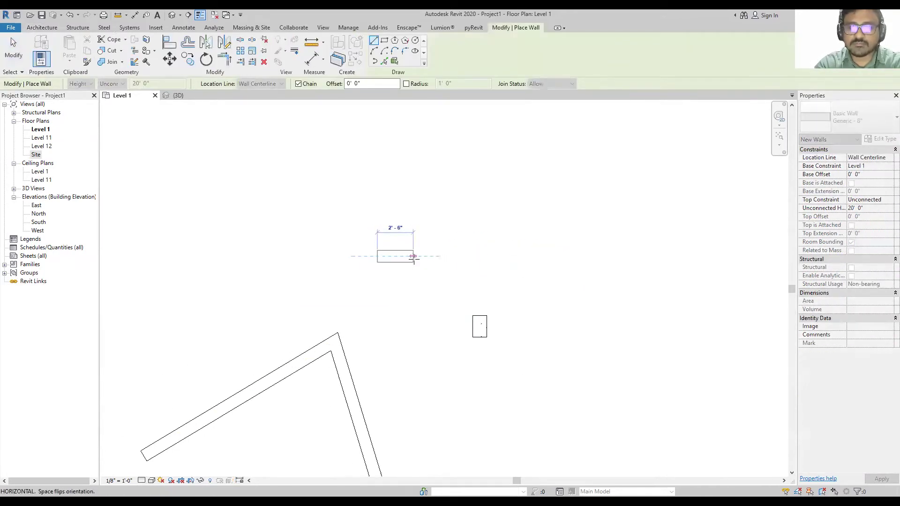
left_click(427, 256)
scroll(433, 277, "up", 2)
left_click(421, 346)
key("Escape")
key("Escape")
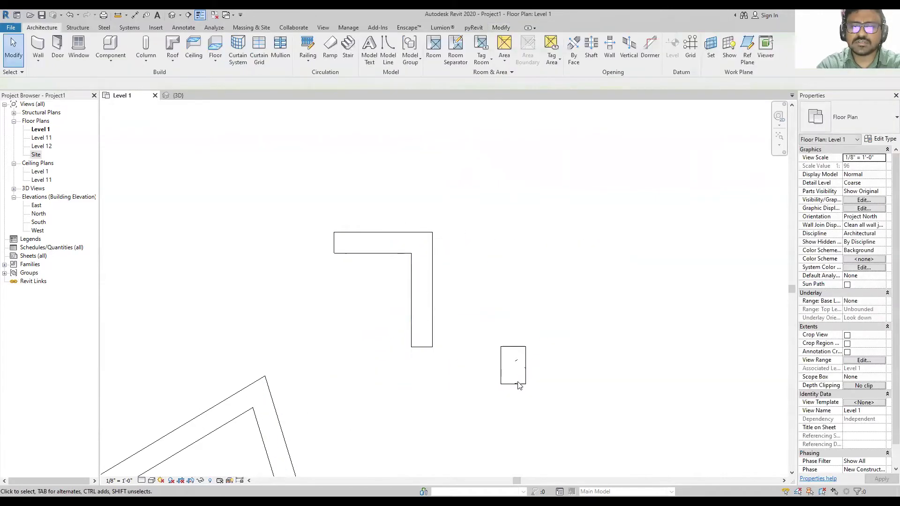
left_click_drag(483, 121, 334, 372)
key("Delete")
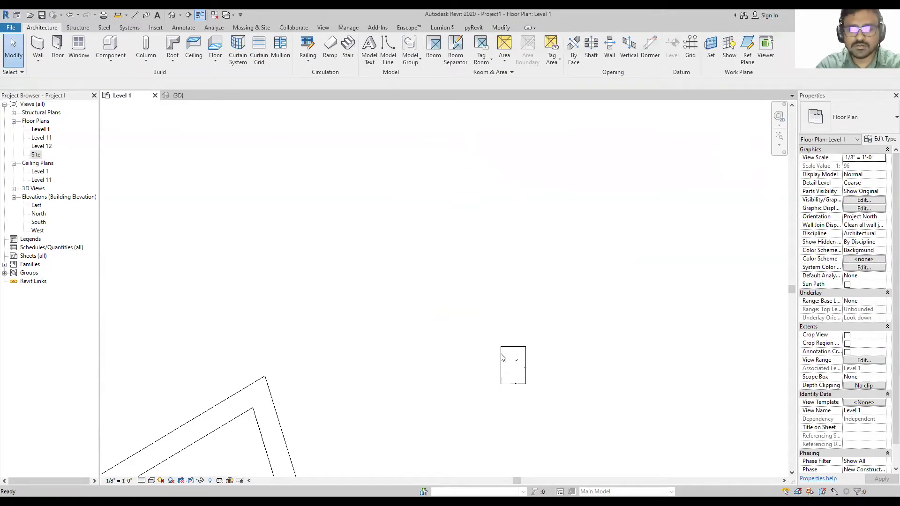
Draw a horizontal wall about 7'-6" long running left from the column's upper-left corner.
key("w")
key("a")
left_click(501, 346)
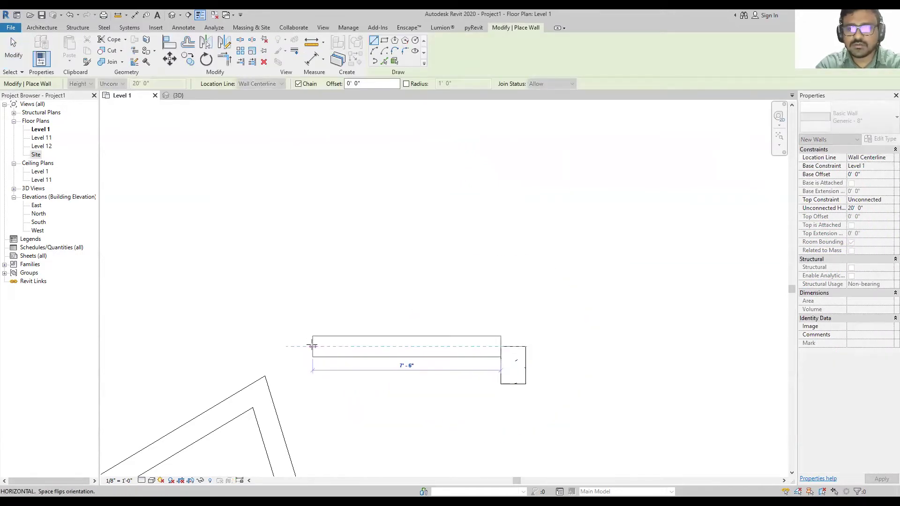
left_click(312, 346)
key("Escape")
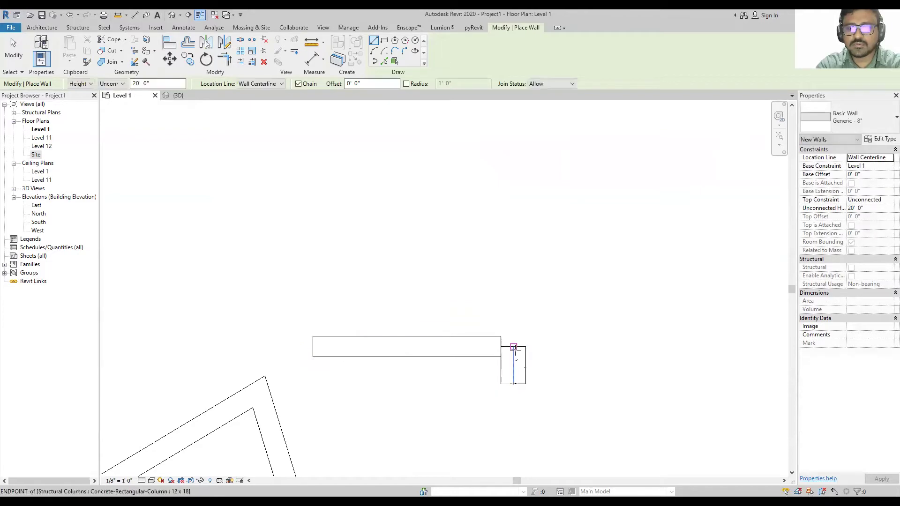
Draw a vertical wall upward from the column's upper-left corner, meeting the end of the horizontal wall.
left_click(501, 347)
left_click(500, 209)
key("Escape")
key("Escape")
scroll(488, 358, "up", 3)
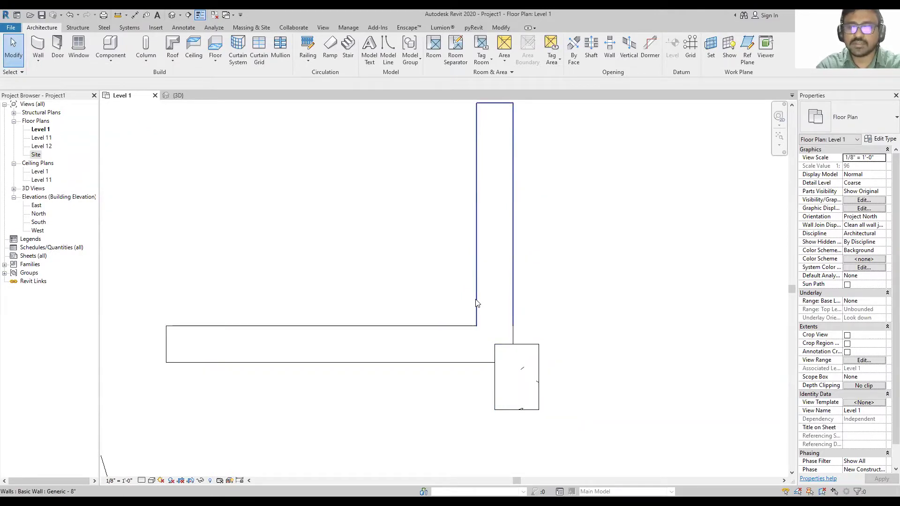
Examine how the horizontal and vertical walls join at the column's upper-left corner.
left_click(478, 338)
scroll(492, 348, "up", 2)
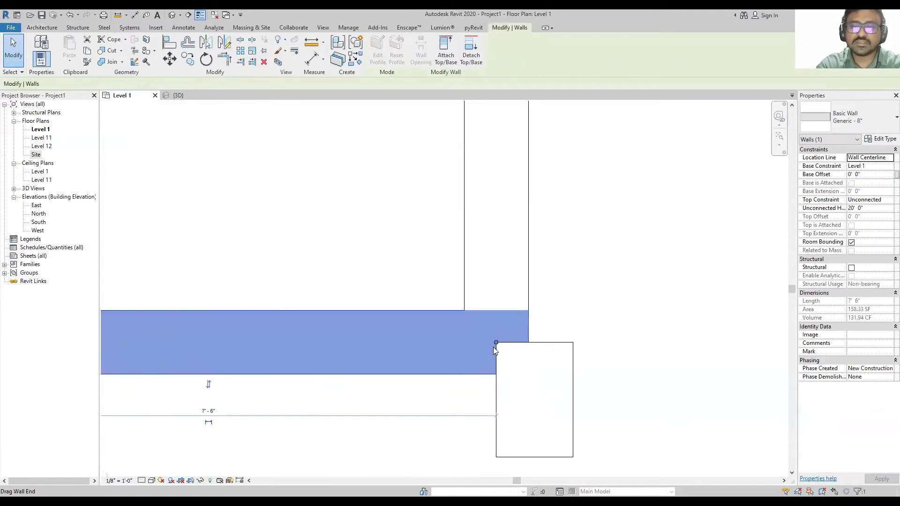
left_click(401, 219)
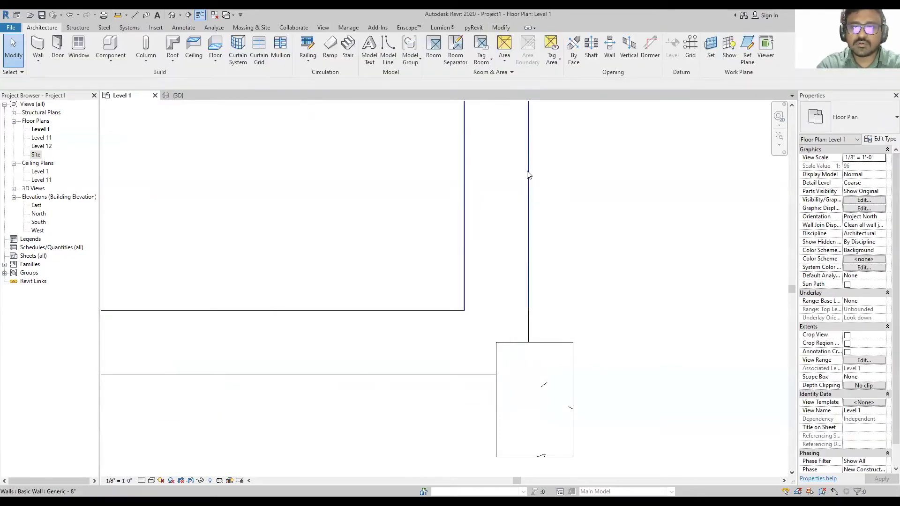
left_click(430, 310)
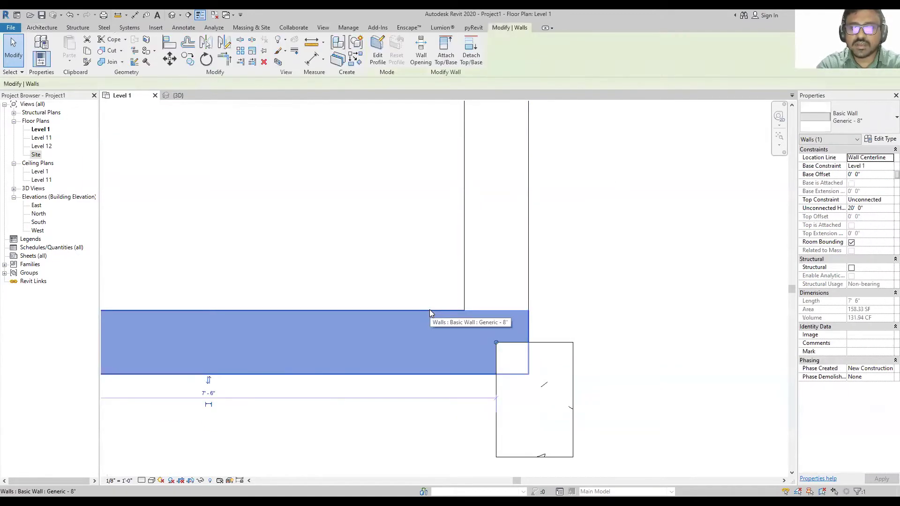
left_click(535, 234)
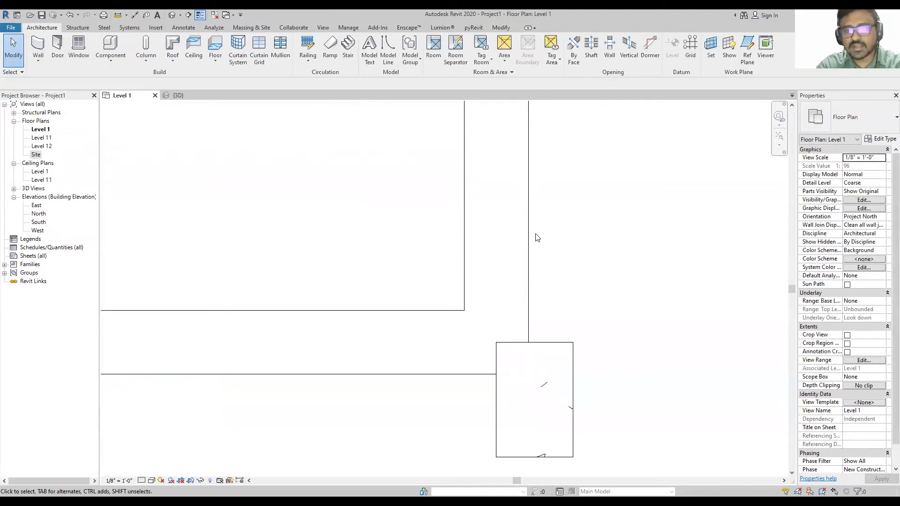
left_click(528, 237)
left_click(445, 291)
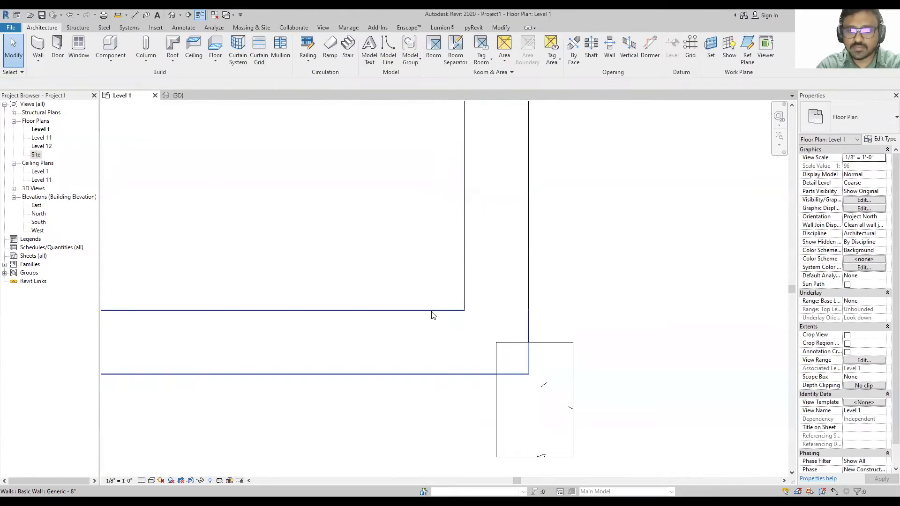
Disallow the join at the horizontal wall's end that touches the column's corner.
left_click(430, 313)
left_click_drag(496, 343, 498, 346)
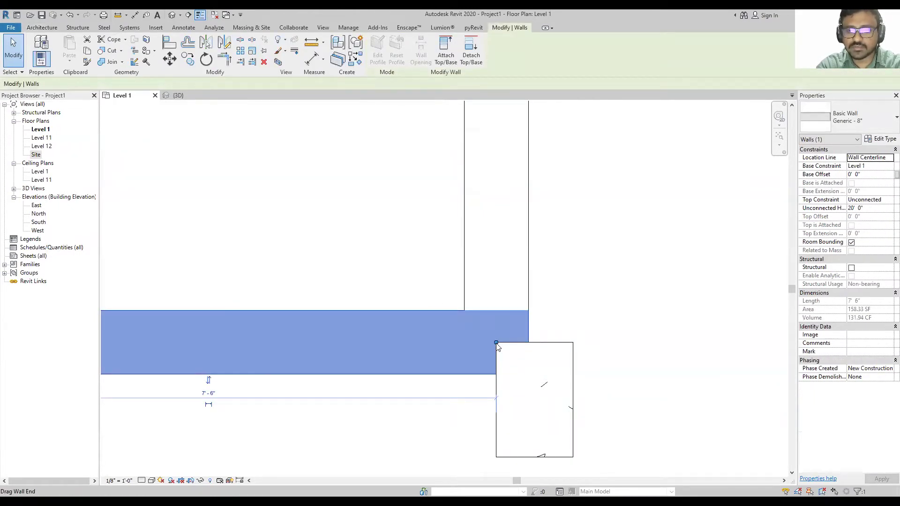
right_click(497, 346)
left_click(532, 166)
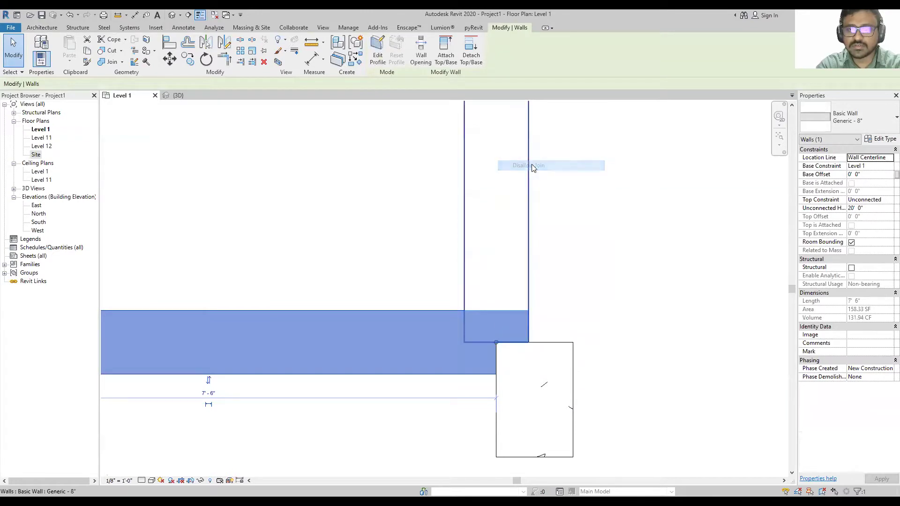
Try pulling the vertical wall's lower end up to the horizontal wall's upper edge, and undo it.
left_click(530, 239)
left_click_drag(496, 345, 496, 310)
left_click(554, 360)
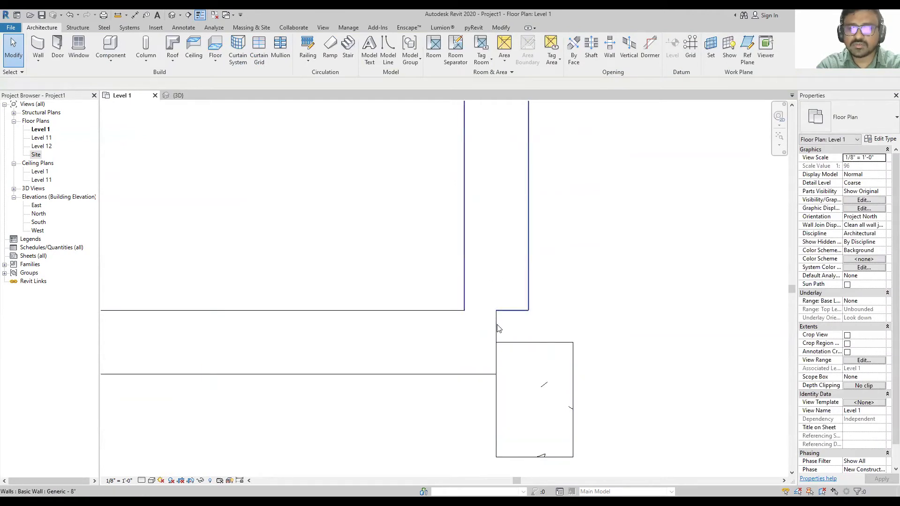
key("ctrl+z")
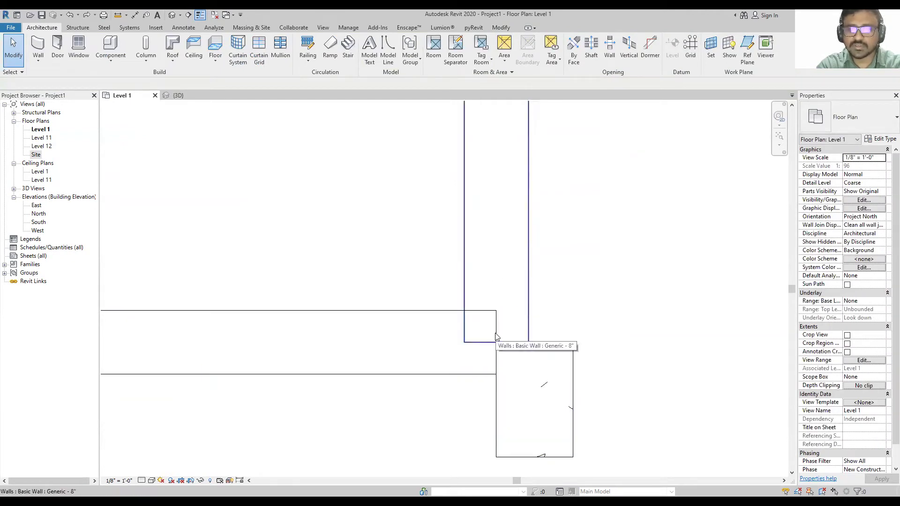
Try pulling the horizontal wall's end back from the column to the vertical wall's left edge.
left_click(488, 323)
left_click_drag(498, 344, 464, 345)
left_click(520, 441)
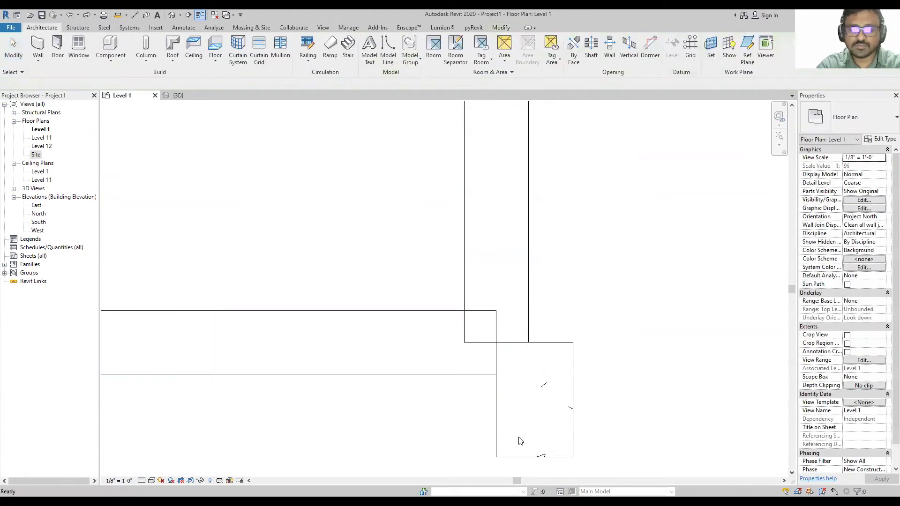
left_click(526, 323)
key("Escape")
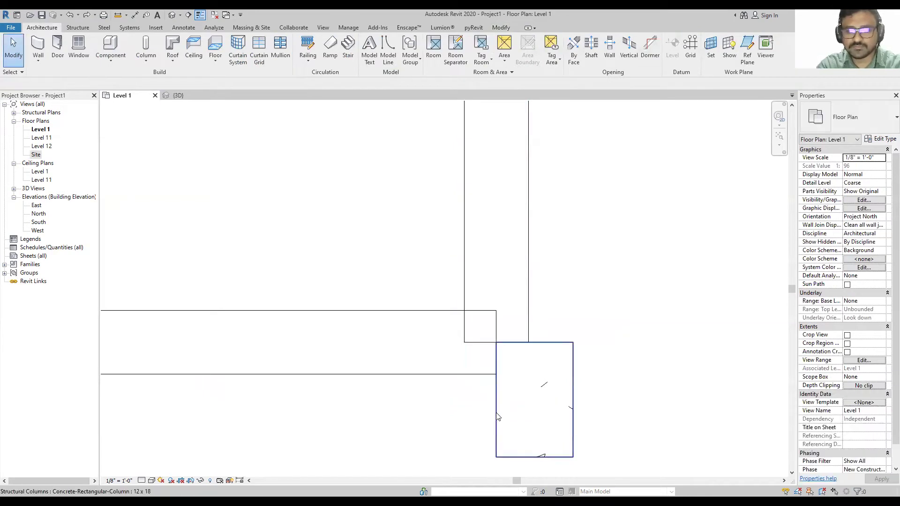
key("a")
key("l")
key("Escape")
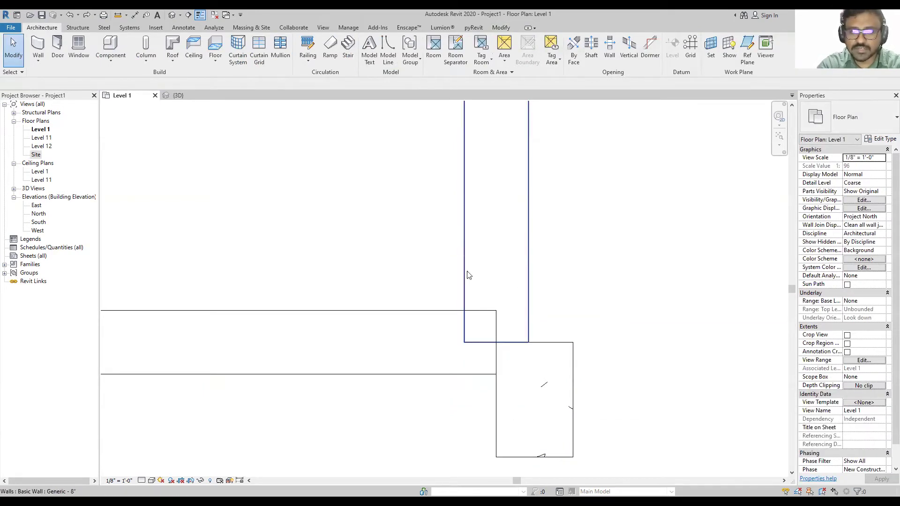
key("a")
key("l")
left_click(493, 420)
key("Escape")
key("Escape")
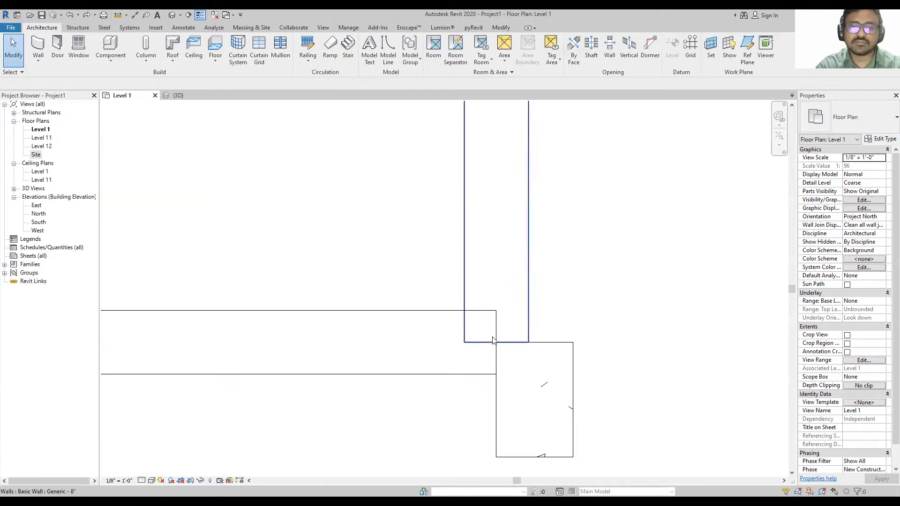
Align the vertical wall's left face with the column's left face.
key("a")
key("l")
left_click(496, 396)
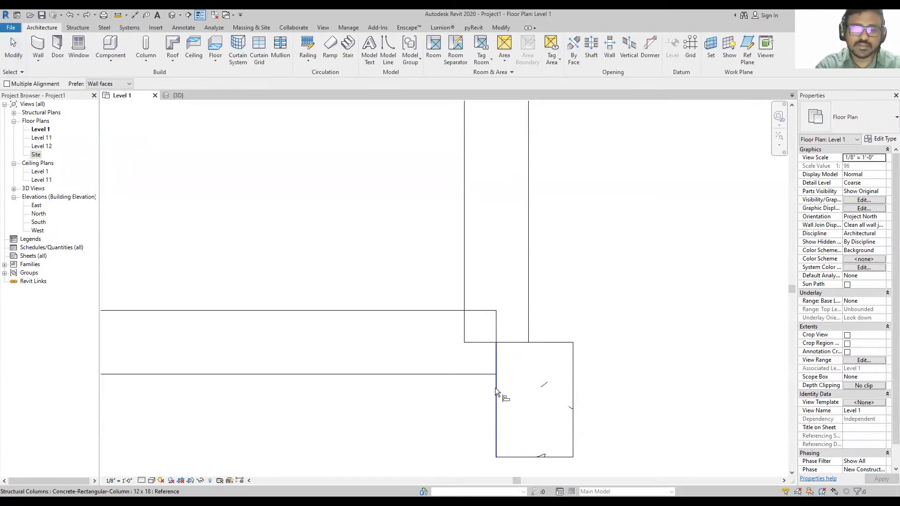
left_click(464, 236)
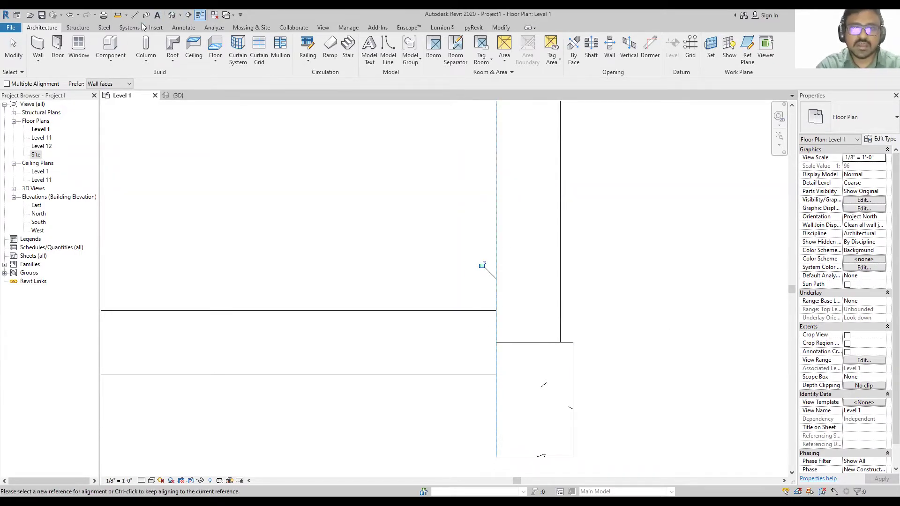
left_click(500, 27)
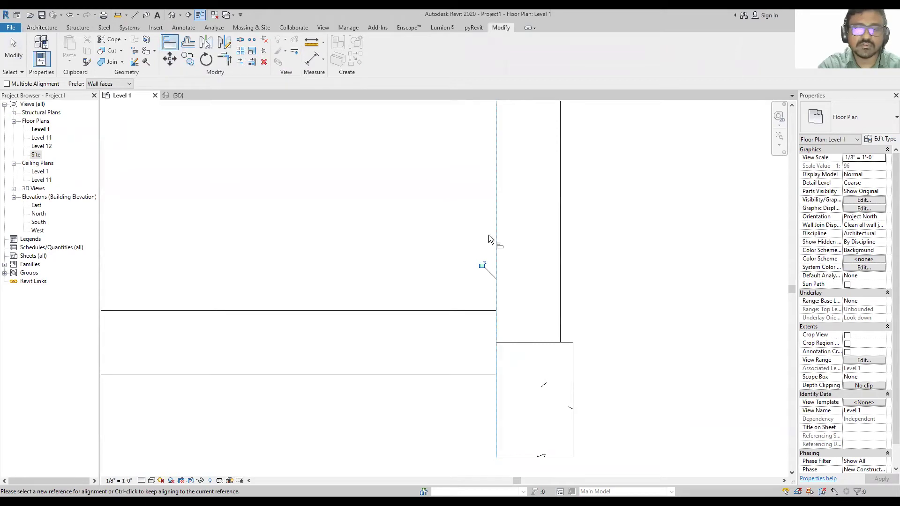
key("Escape")
key("Escape")
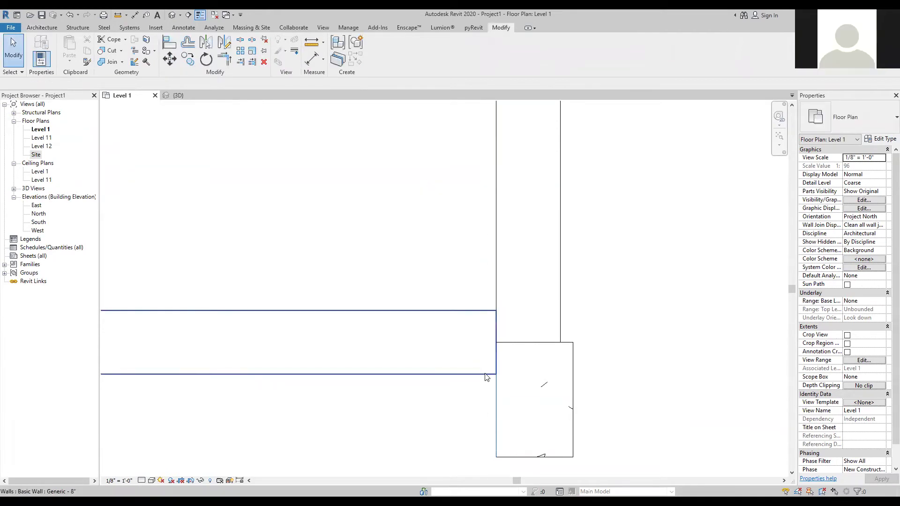
Align the horizontal wall's upper face with the column's top face.
left_click(486, 377)
key("a")
key("l")
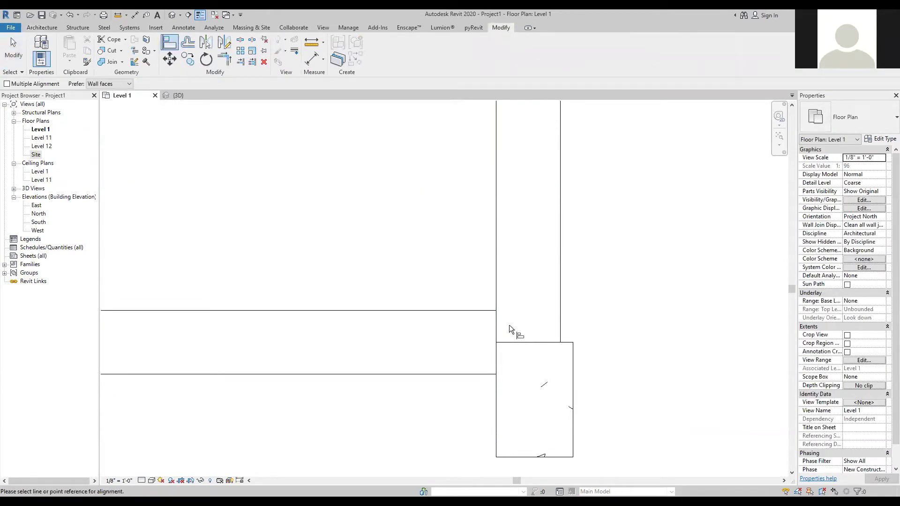
left_click(568, 342)
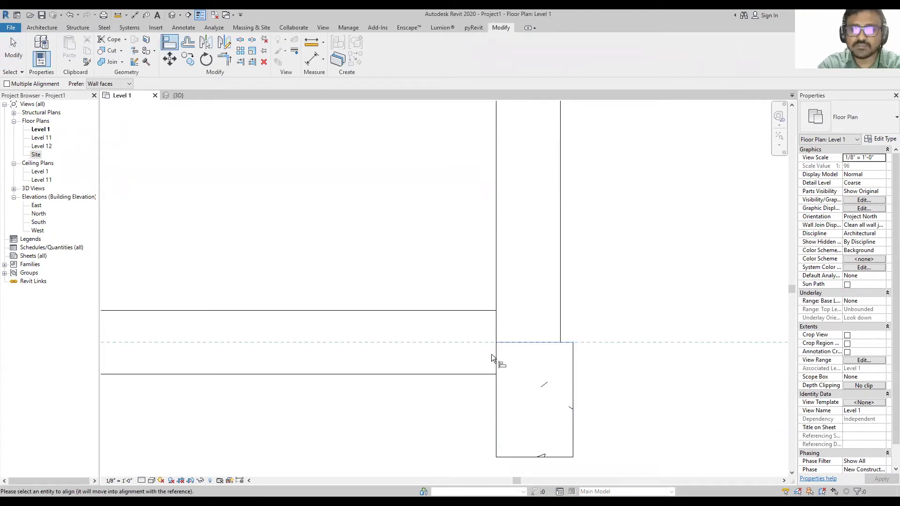
left_click(450, 310)
key("Escape")
key("Escape")
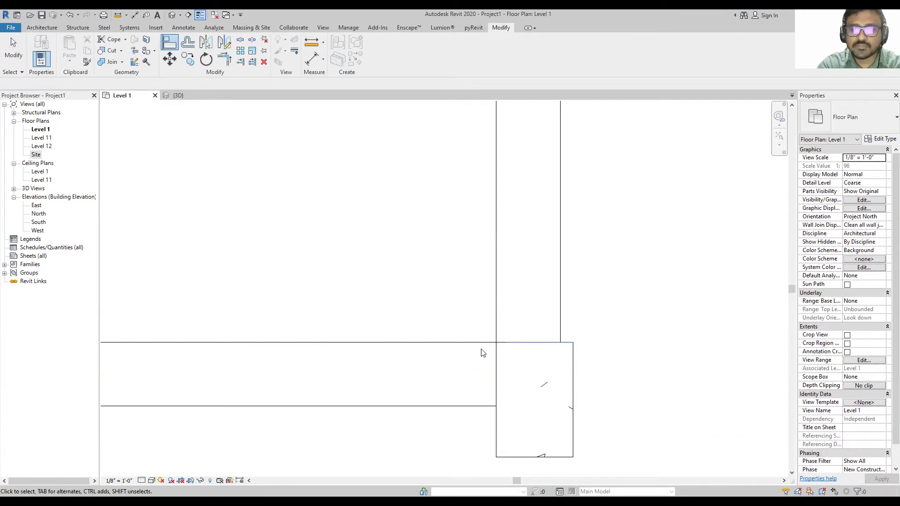
Allow the join again at the horizontal wall's end next to the column.
left_click(482, 349)
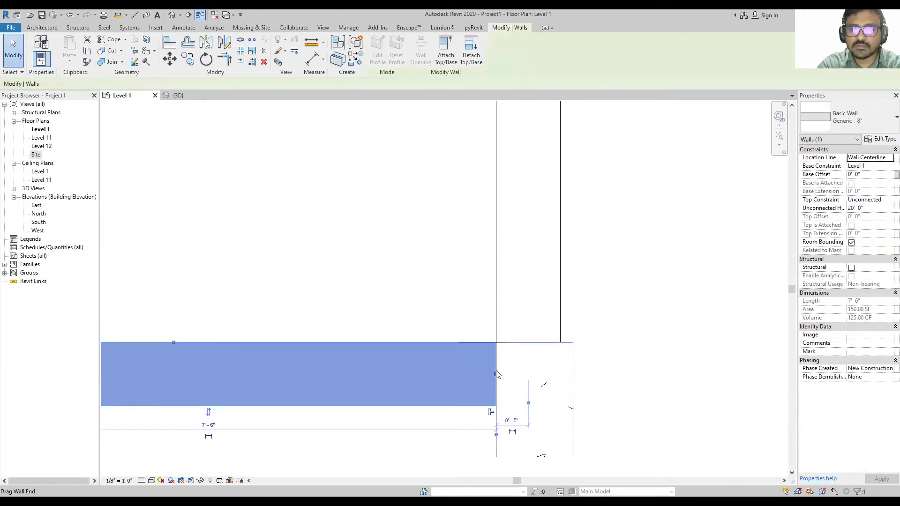
right_click(497, 375)
left_click(520, 189)
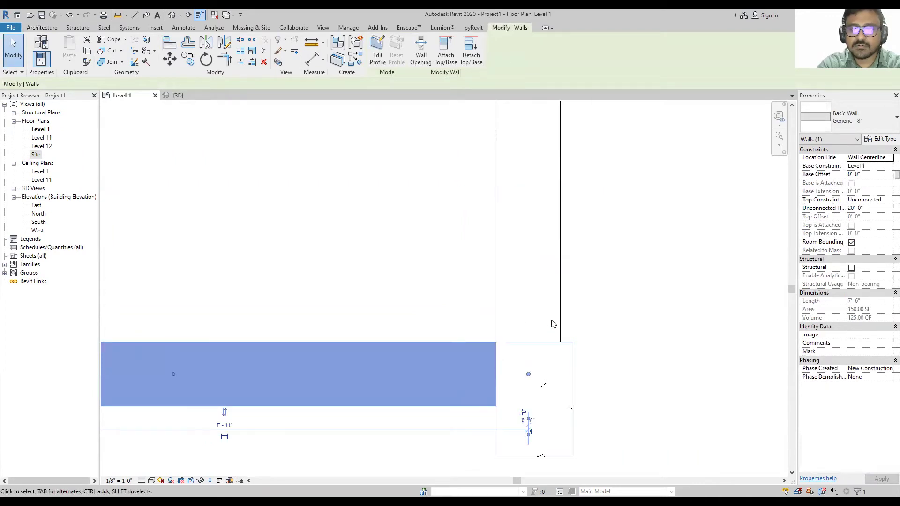
left_click(561, 323)
key("Escape")
scroll(450, 339, "down", 2)
scroll(478, 363, "up", 2)
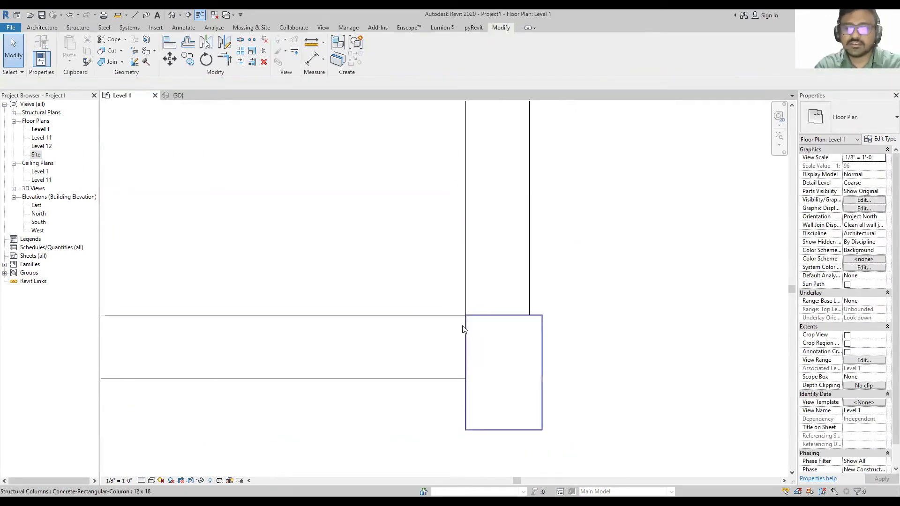
left_click(426, 314)
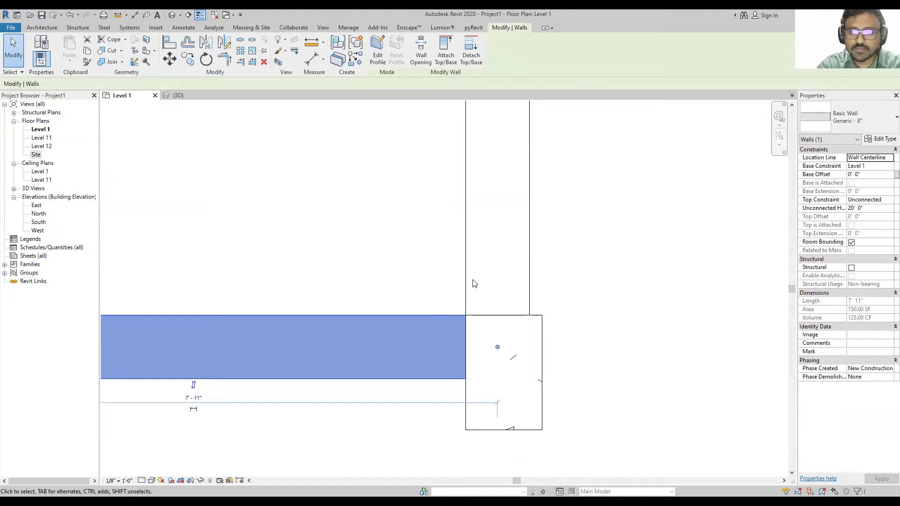
key("Escape")
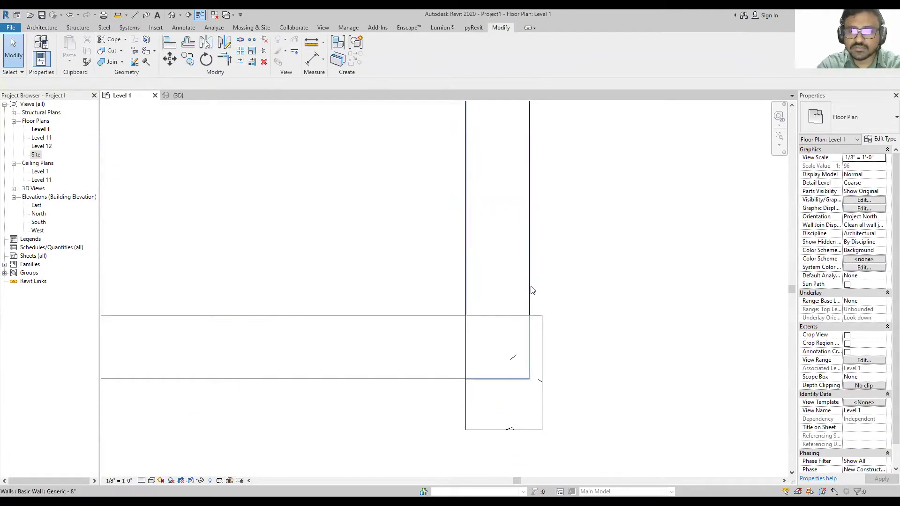
Disallow the join at the vertical wall's lower end and pull that end up to the column's top face.
left_click(515, 294)
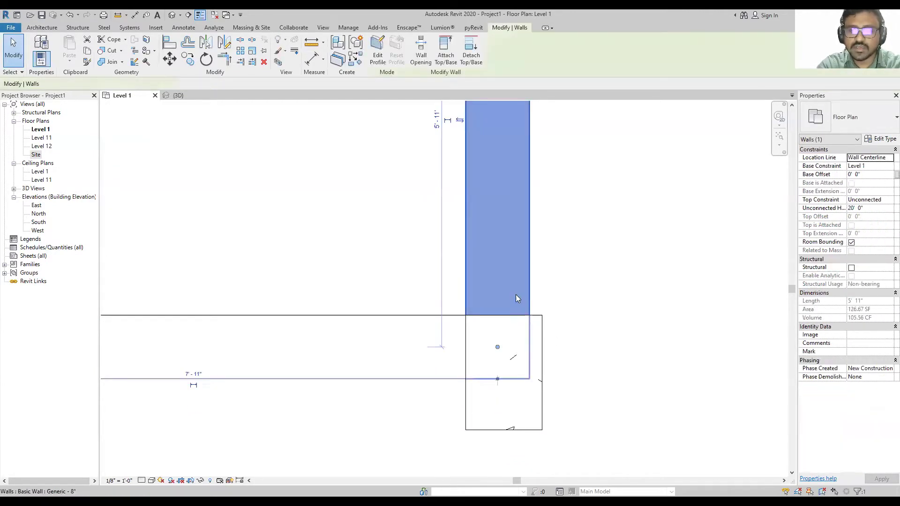
right_click(498, 349)
left_click(531, 170)
left_click_drag(497, 346, 498, 316)
Pull the horizontal wall's end inside the column back to the column's left face.
left_click(429, 315)
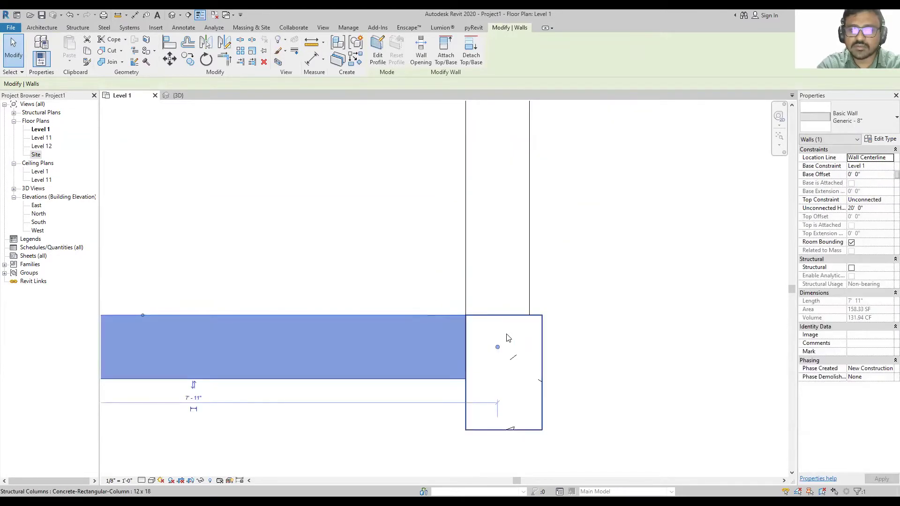
left_click(496, 349)
left_click(463, 344)
left_click(570, 355)
scroll(484, 356, "down", 3)
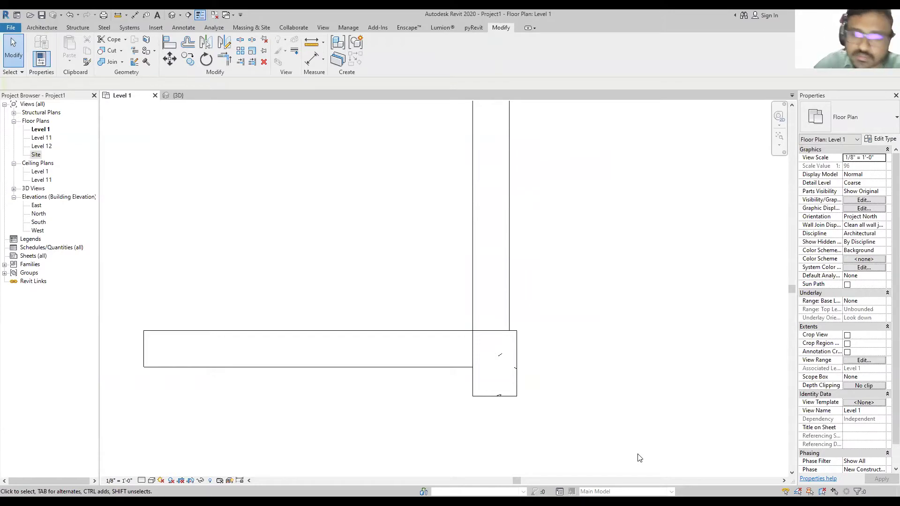
scroll(486, 327, "down", 3)
scroll(477, 323, "down", 3)
middle_click_drag(455, 358, 539, 249)
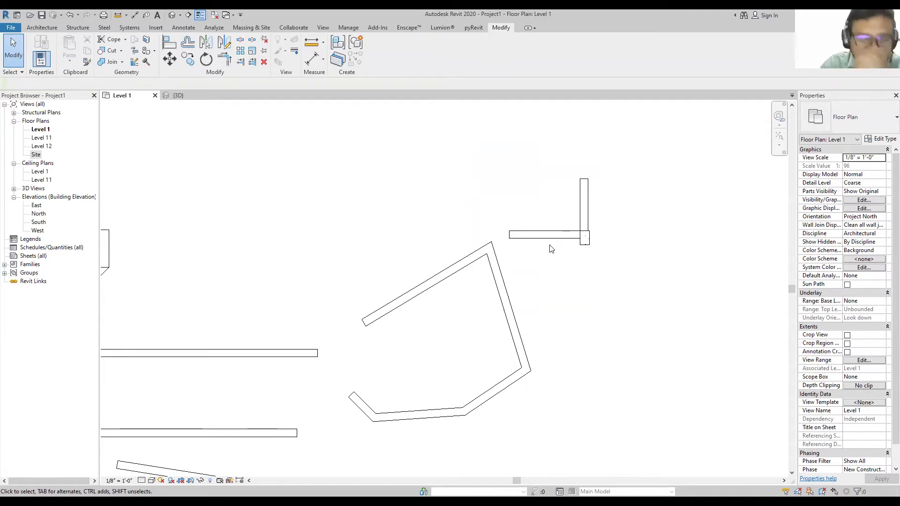
Delete the vertical wall above the column.
scroll(552, 251, "down", 2)
scroll(561, 282, "up", 6)
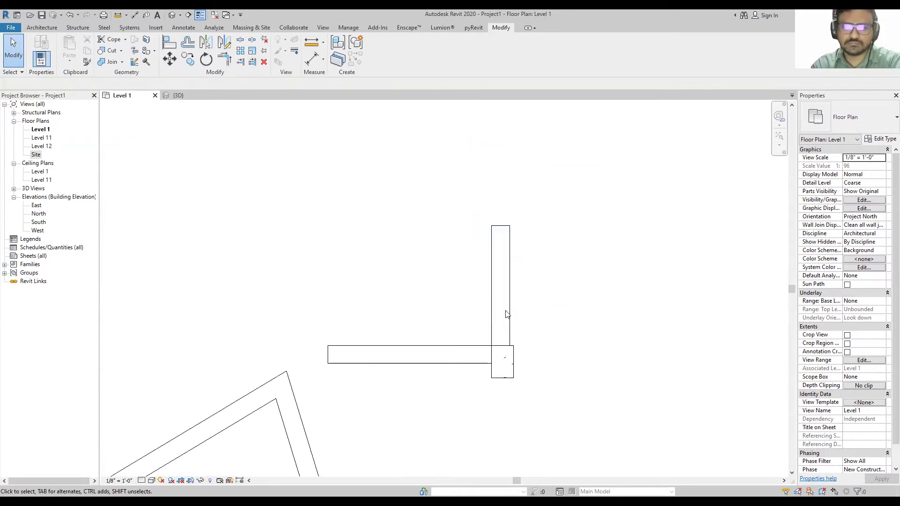
left_click(504, 311)
scroll(538, 365, "up", 2)
key("Delete")
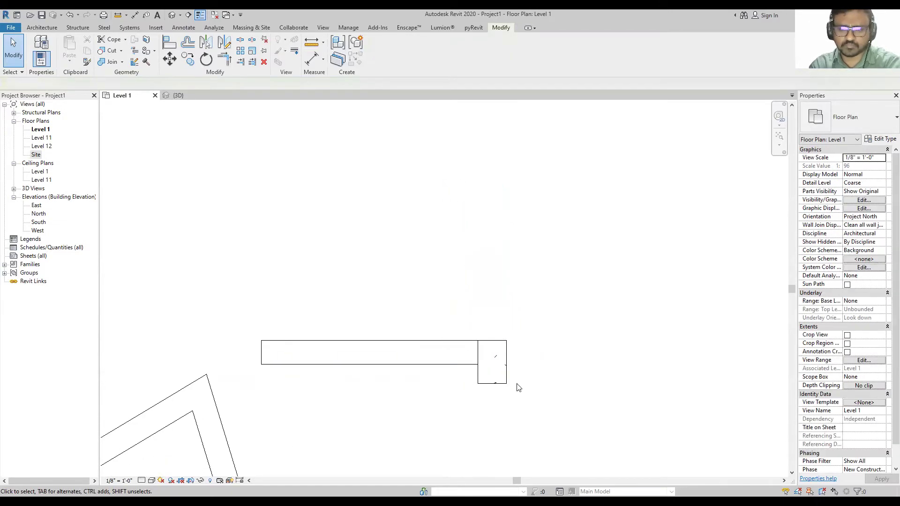
scroll(438, 362, "up", 2)
left_click(438, 356)
middle_click_drag(513, 333, 624, 260)
key("Escape")
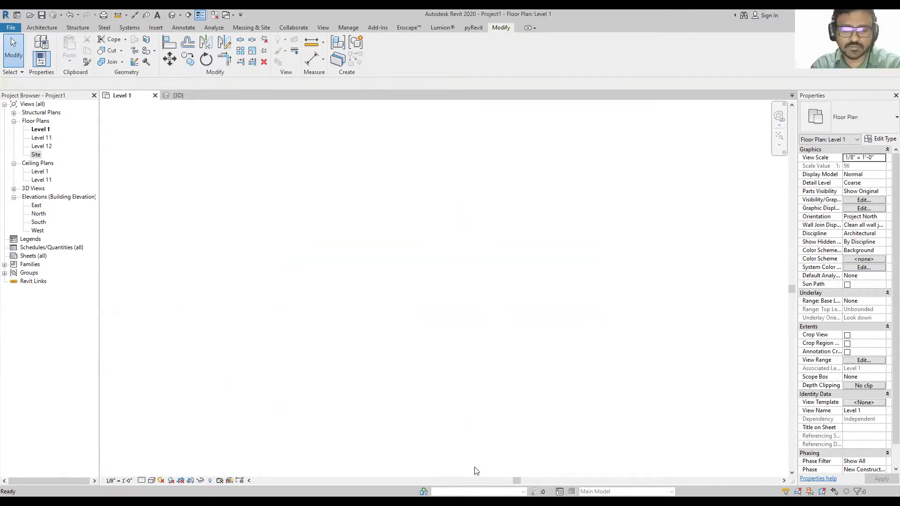
Draw a separate horizontal wall about 6'-4" long above the column, using Wall Centerline as its location line.
key("w")
key("a")
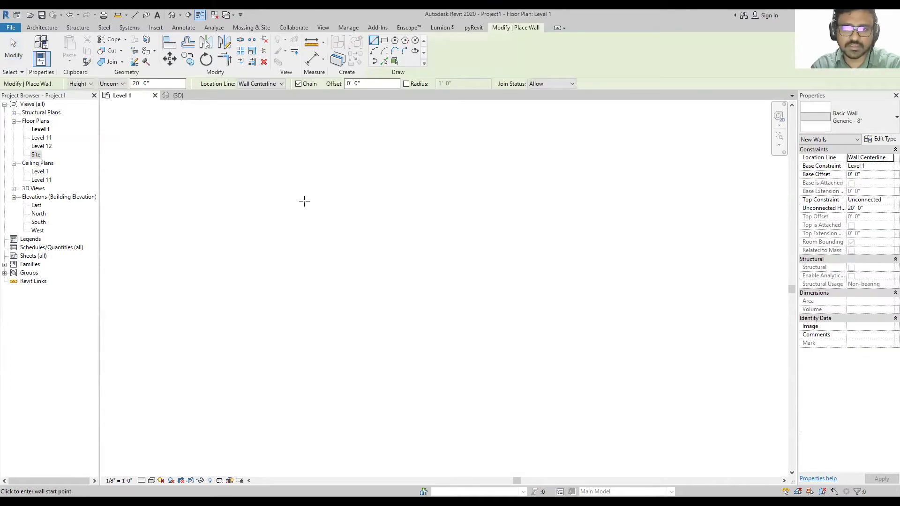
scroll(512, 231, "up", 1)
left_click(426, 176)
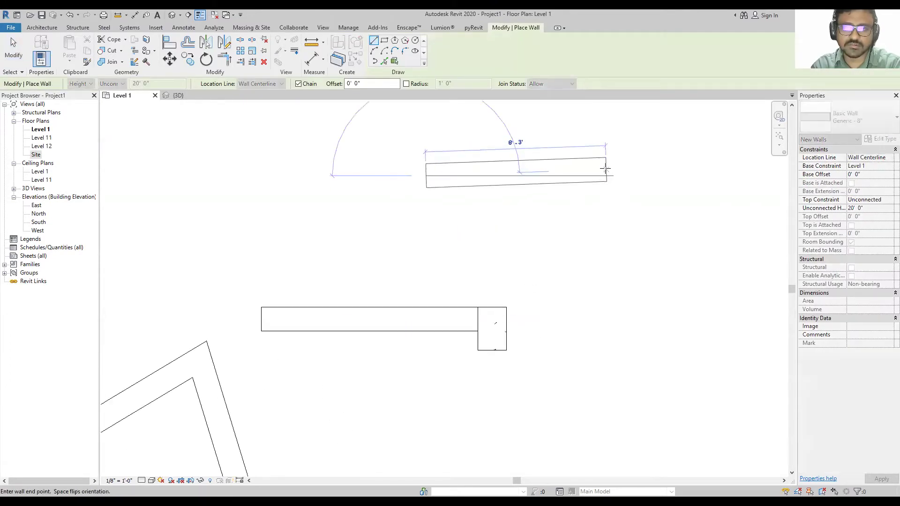
left_click(609, 176)
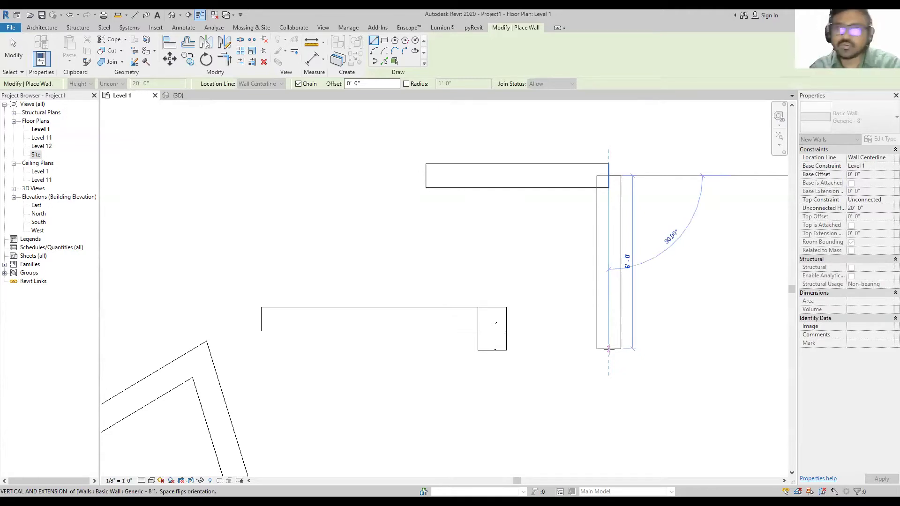
key("Escape")
key("Escape")
Set the location line for new walls to Finish Face: Exterior and try starting a wall at the column's lower-right corner.
key("w")
key("a")
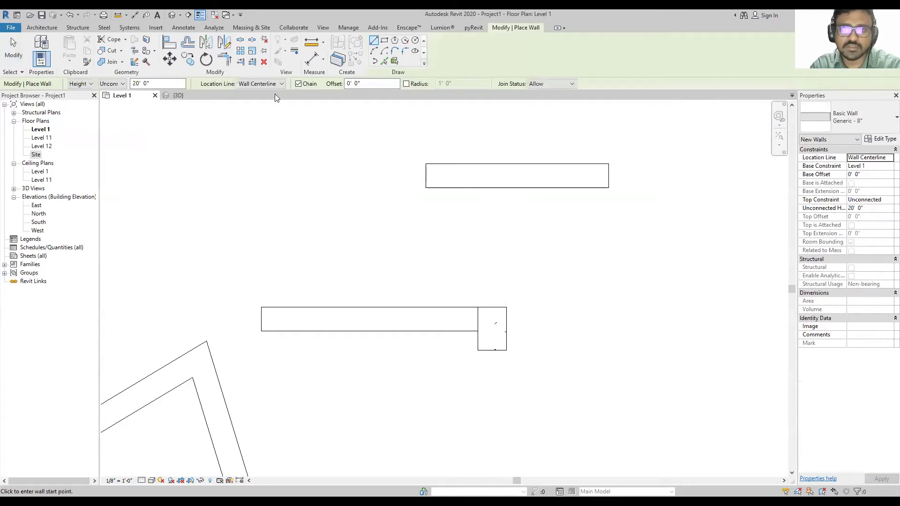
left_click(272, 84)
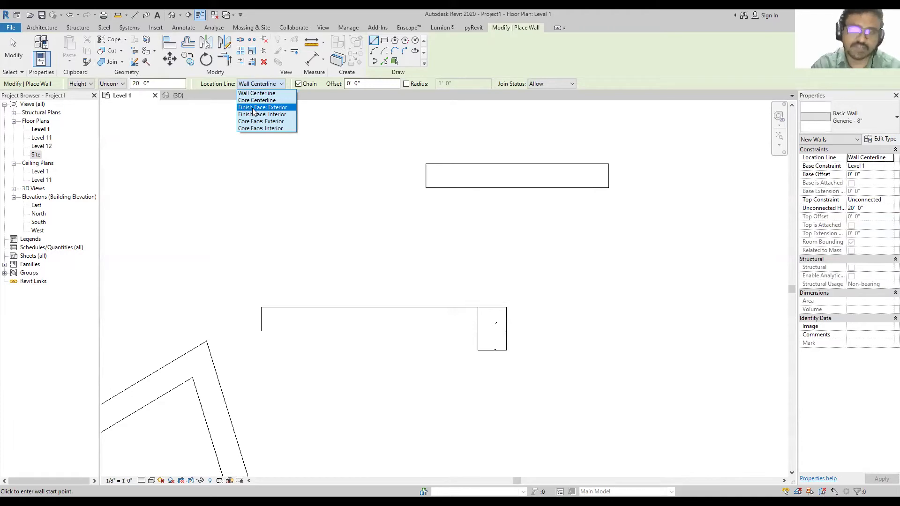
left_click(281, 108)
scroll(539, 263, "down", 3)
scroll(526, 232, "up", 2)
left_click(527, 228)
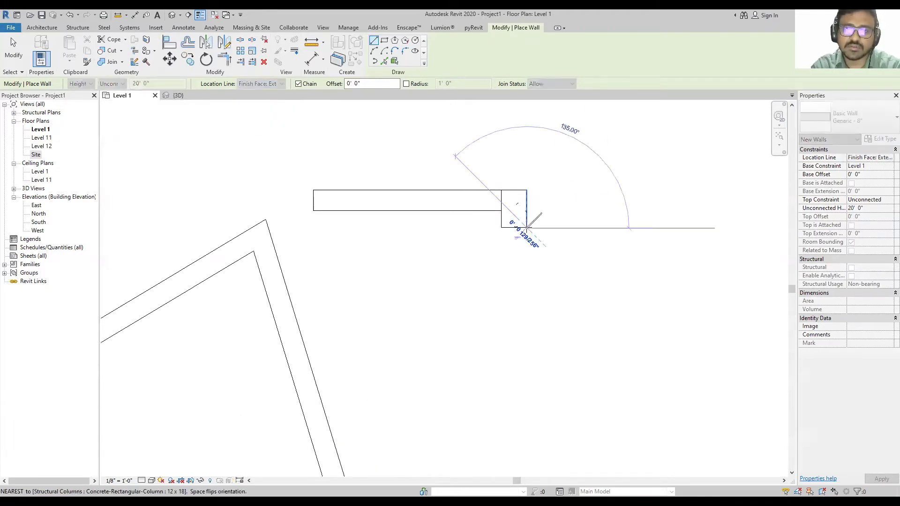
key("Escape")
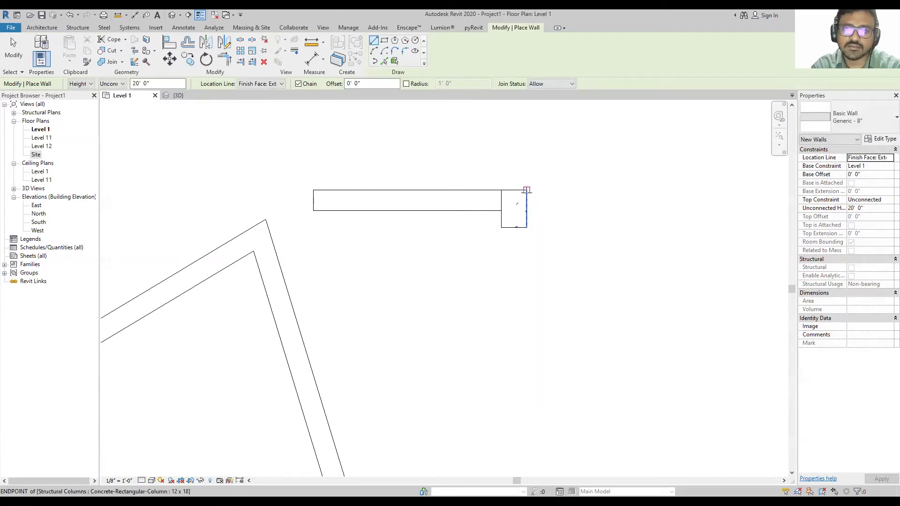
Draw a 12'-0" vertical wall down from the column's lower-right corner, flipped so its thickness lies outside the column's right face.
left_click(527, 227)
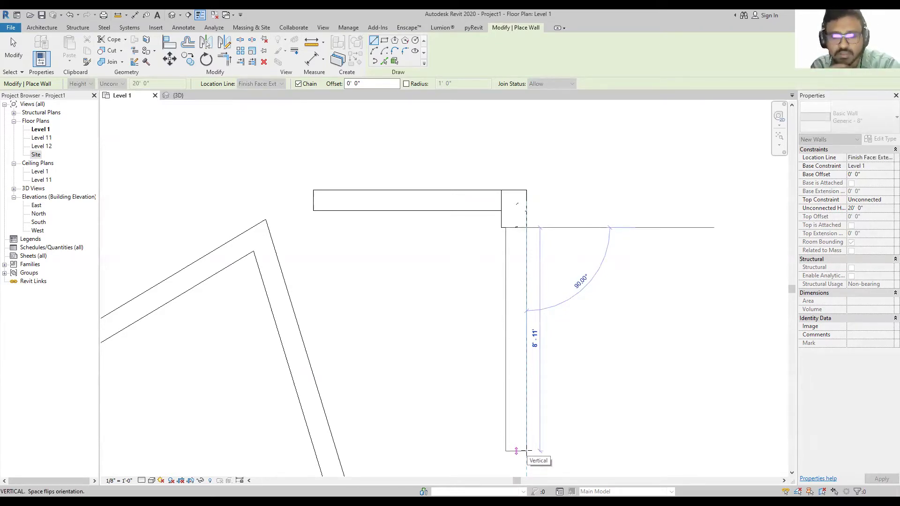
key("space")
key("space")
key("space")
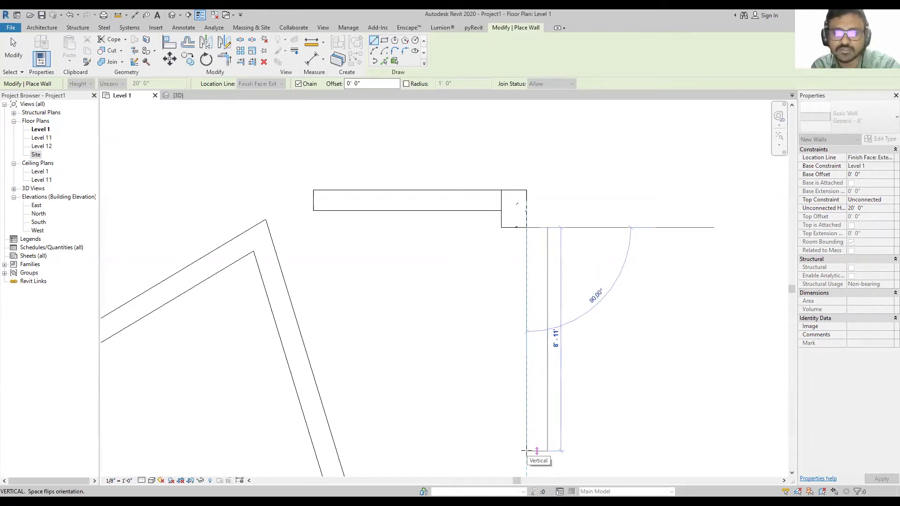
scroll(539, 375, "down", 3)
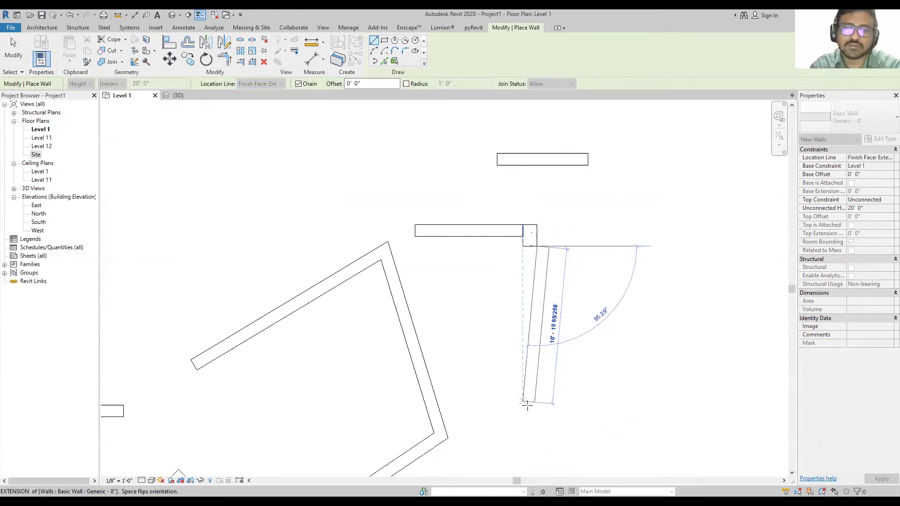
left_click(536, 418)
key("Escape")
scroll(526, 271, "up", 3)
key("Escape")
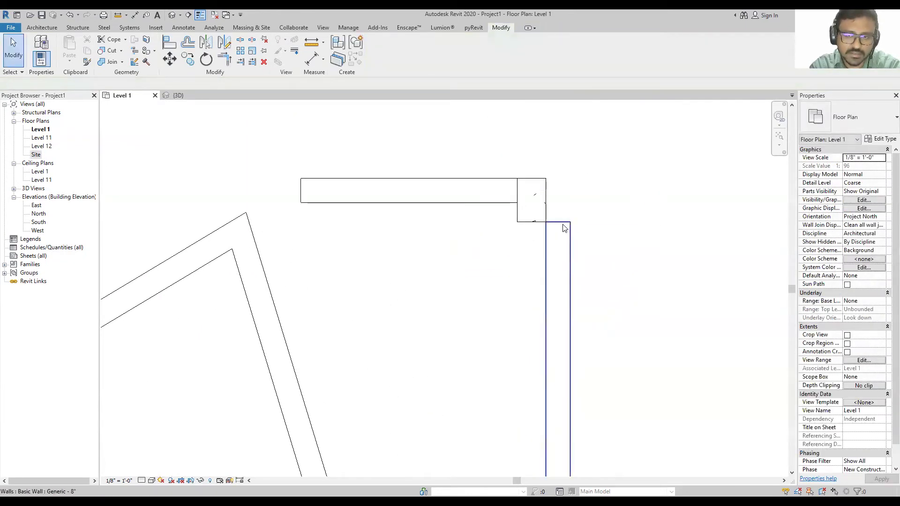
Select the new vertical wall and examine where its location line meets the column's lower-right corner.
left_click(562, 225)
scroll(562, 225, "up", 2)
scroll(553, 244, "down", 4)
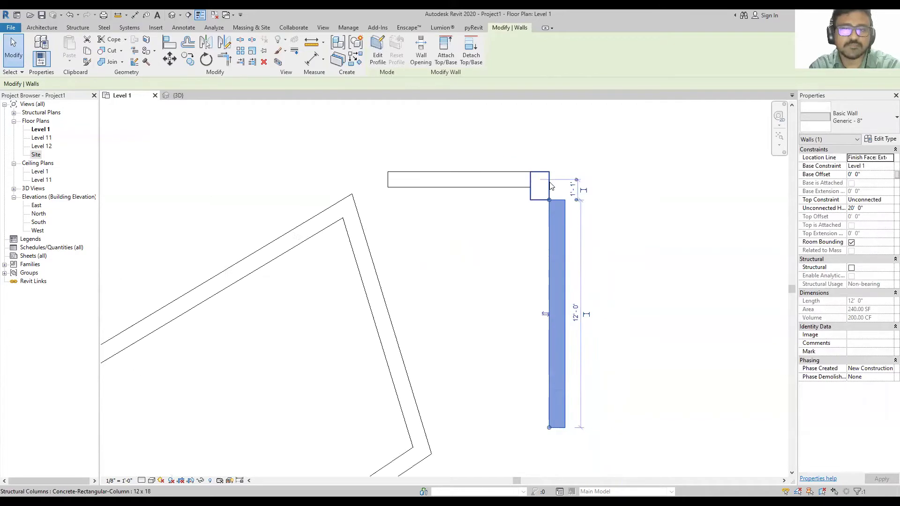
scroll(549, 196, "up", 5)
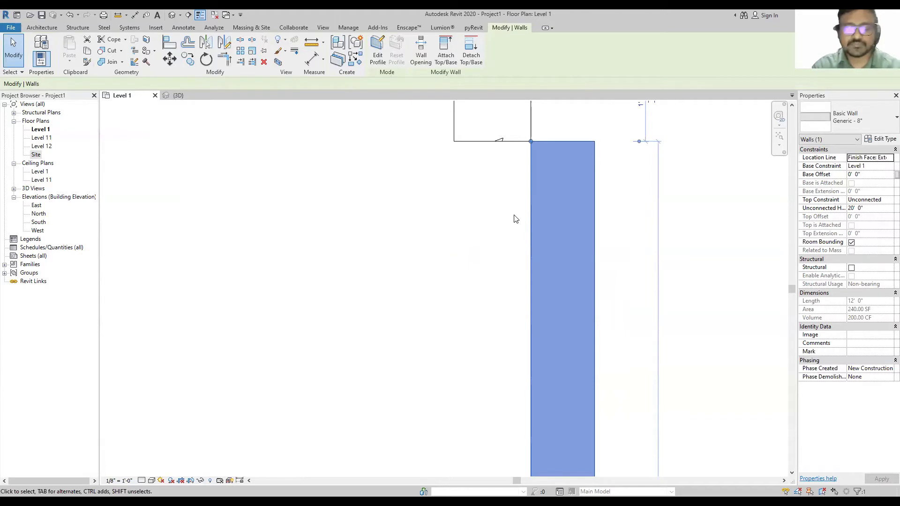
left_click(496, 213)
scroll(496, 213, "down", 4)
left_click(528, 191)
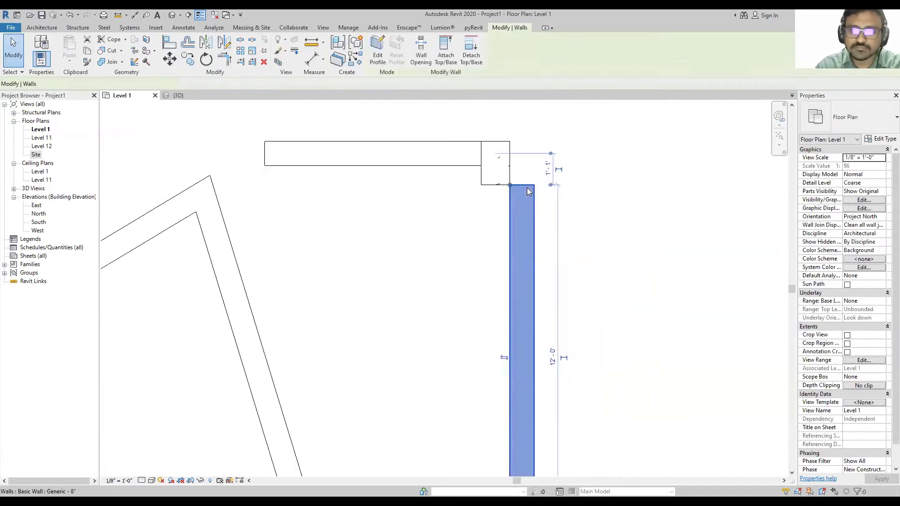
scroll(494, 195, "up", 3)
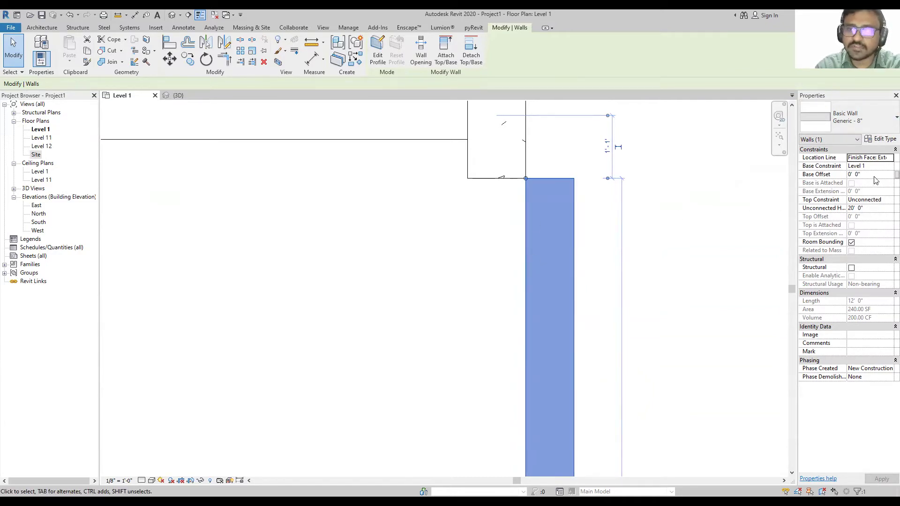
Change the selected vertical wall's Location Line to Core Face: Exterior.
left_click(887, 160)
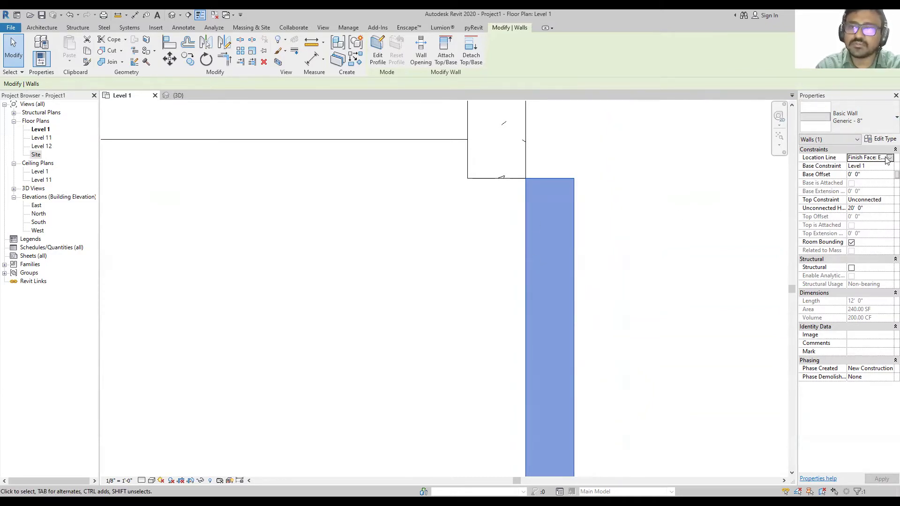
left_click(889, 158)
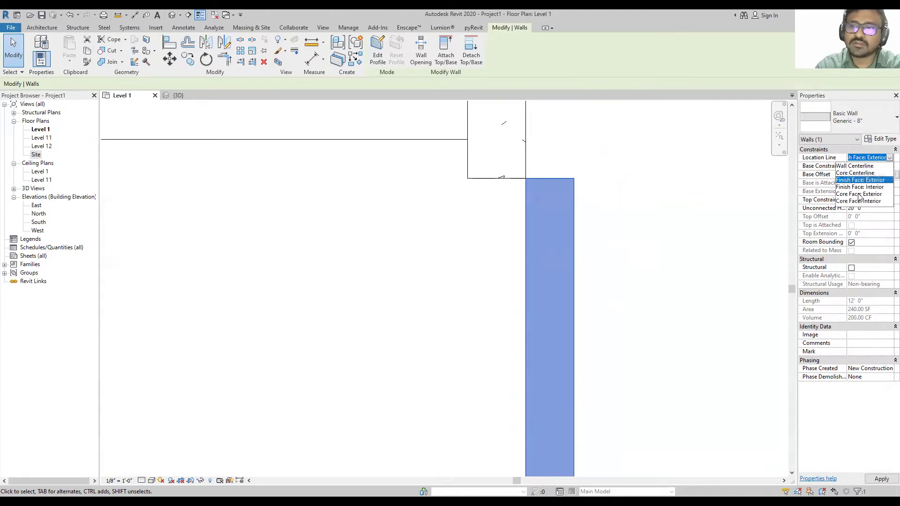
left_click(859, 194)
Set the vertical wall's Location Line to Wall Centerline.
left_click(887, 160)
left_click(889, 158)
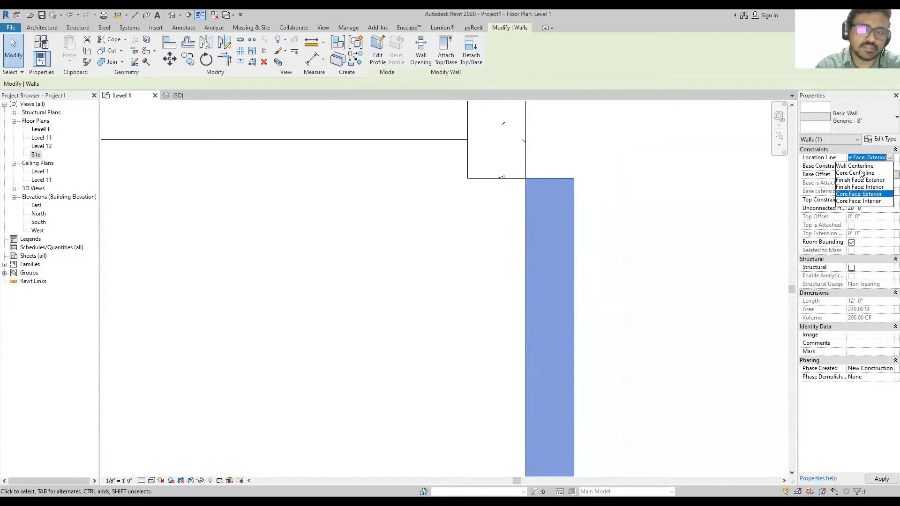
left_click(867, 166)
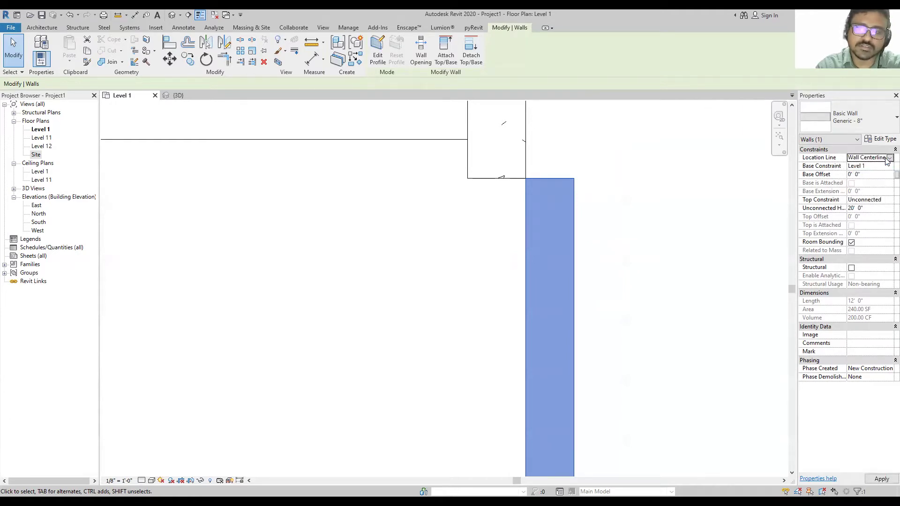
left_click(889, 158)
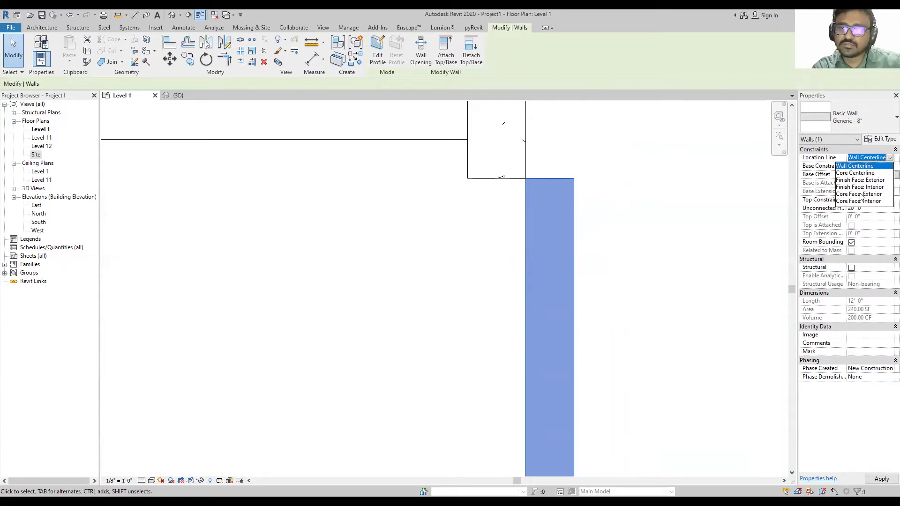
left_click(588, 311)
scroll(613, 215, "down", 3)
scroll(622, 276, "down", 3)
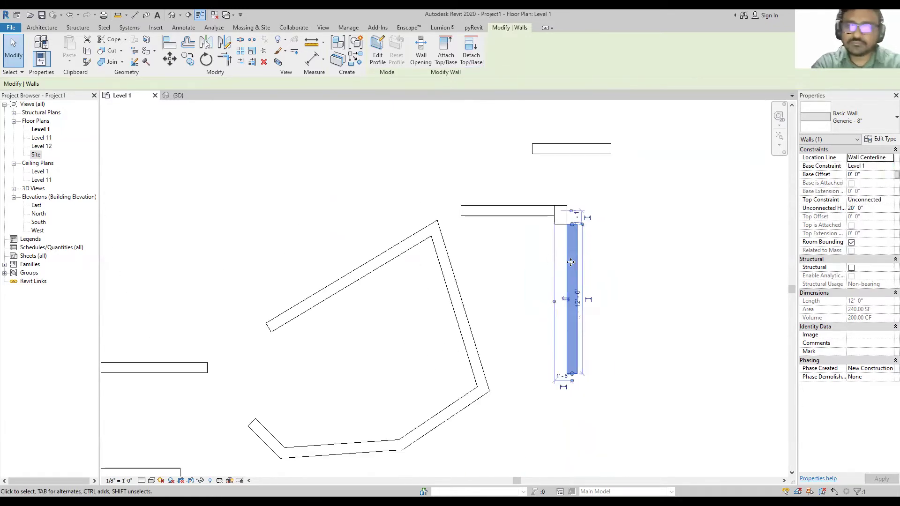
left_click(613, 271)
left_click(572, 299)
left_click(407, 318)
scroll(408, 317, "down", 1)
middle_click_drag(460, 345, 520, 278)
scroll(521, 272, "up", 2)
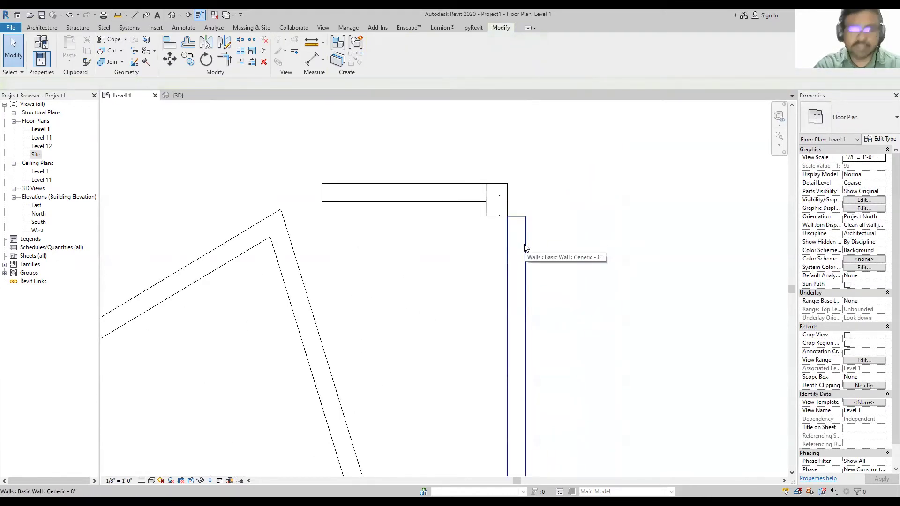
scroll(525, 247, "down", 4)
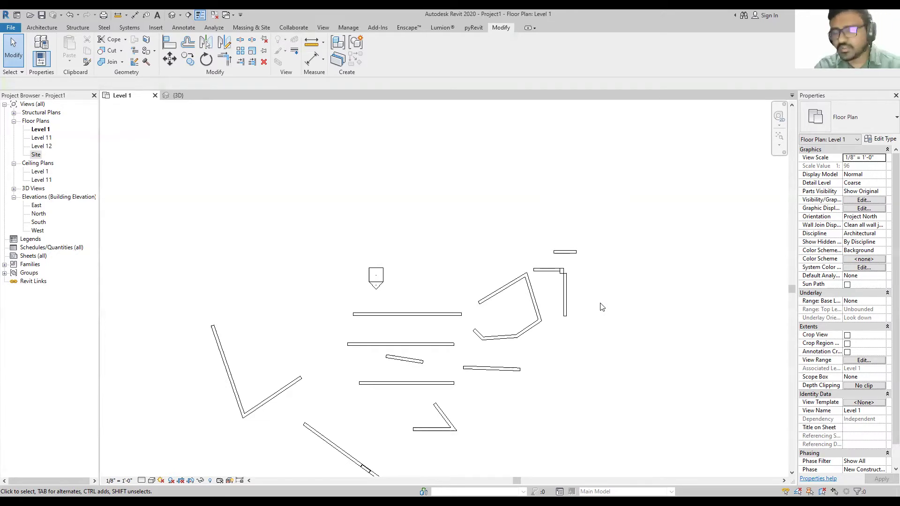
scroll(574, 257, "up", 5)
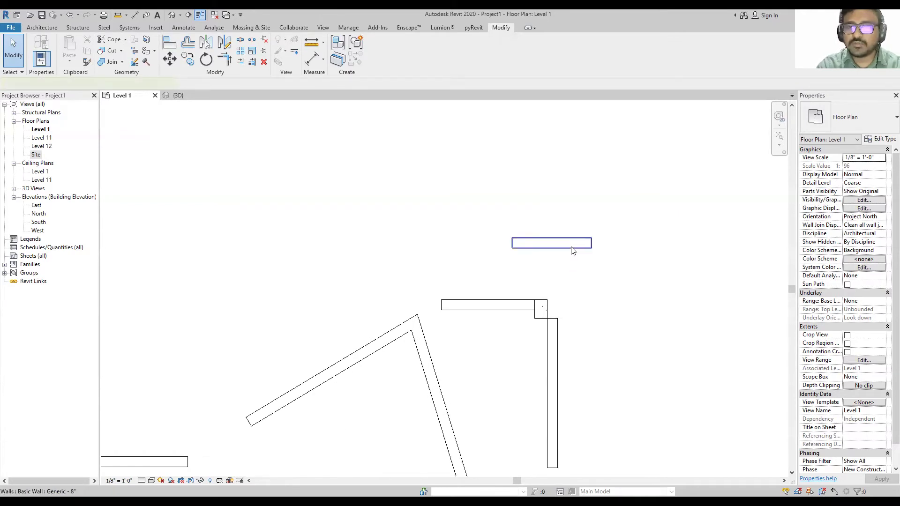
Copy the short horizontal wall above the column straight up, leaving the original in place.
left_click(571, 249)
middle_click_drag(631, 209, 588, 243)
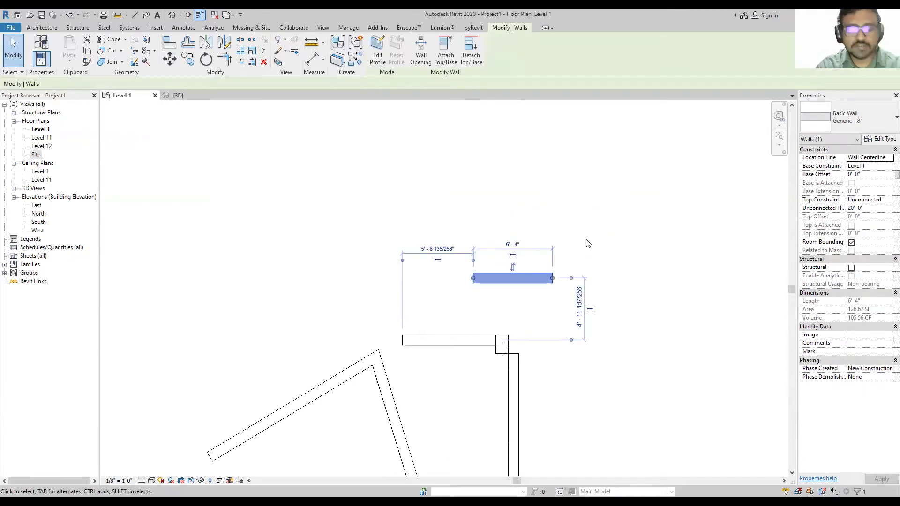
left_click(586, 243)
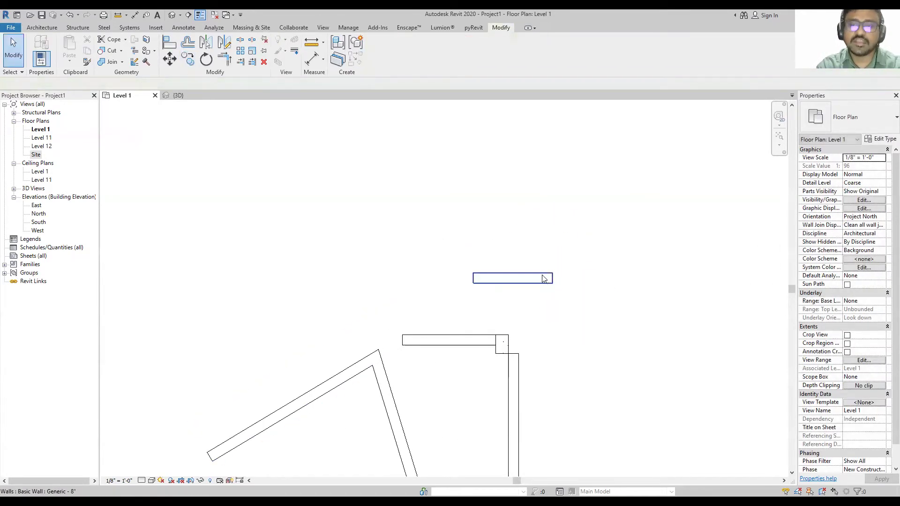
left_click(544, 278)
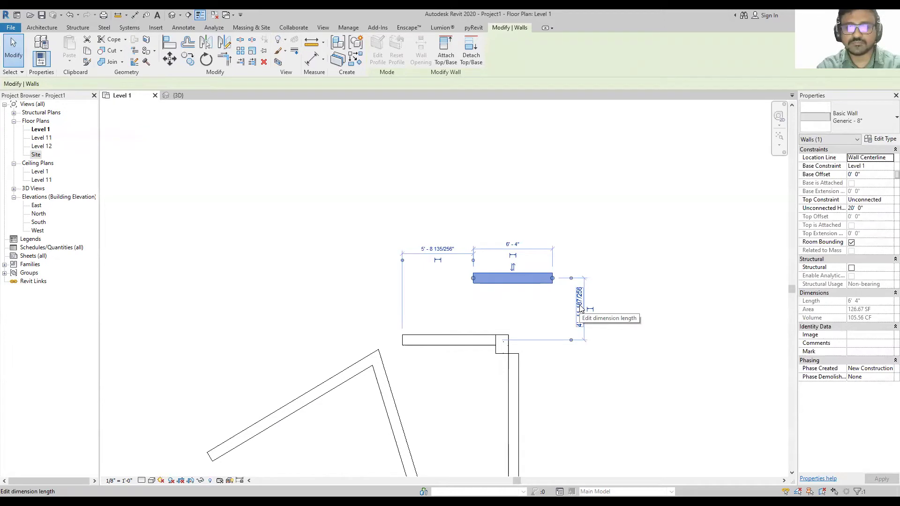
key("m")
key("v")
left_click(550, 278)
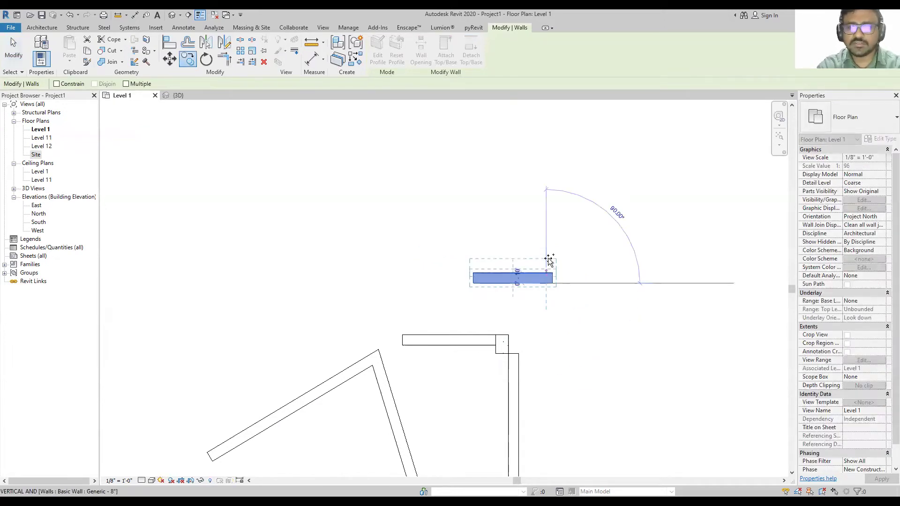
left_click(552, 209)
left_click(630, 325)
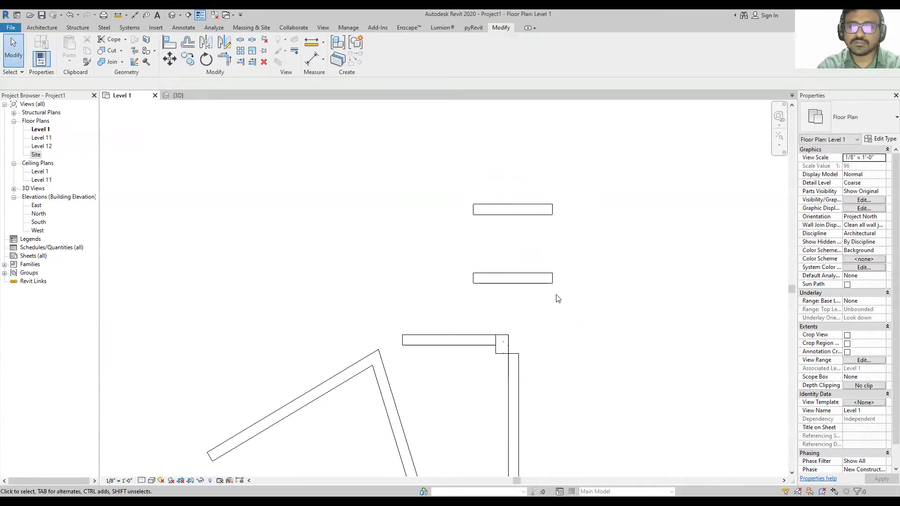
Move the original short horizontal wall about 14'-6" horizontally to the right.
left_click(546, 281)
key("m")
key("v")
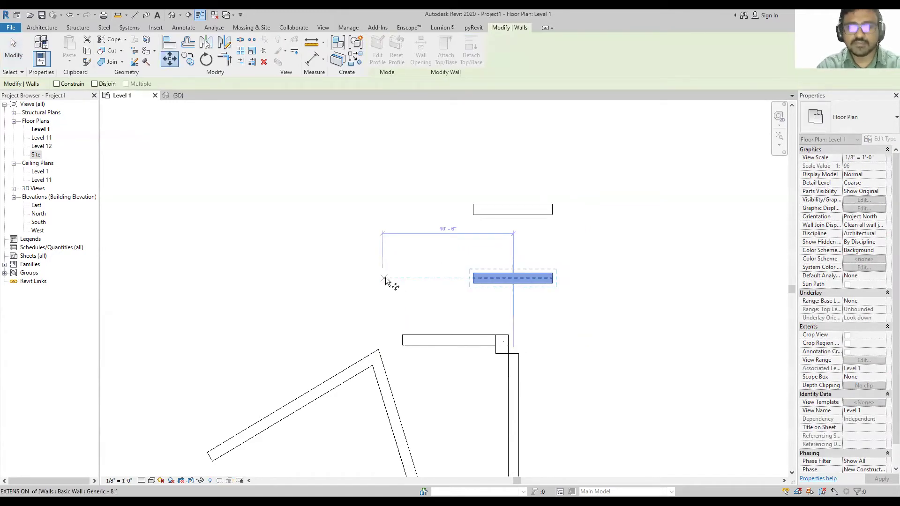
left_click(496, 278)
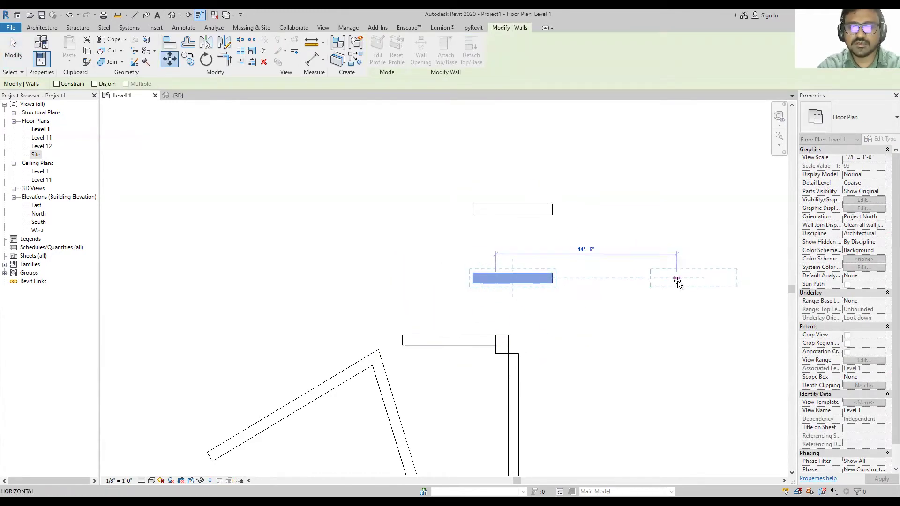
left_click(678, 287)
key("Escape")
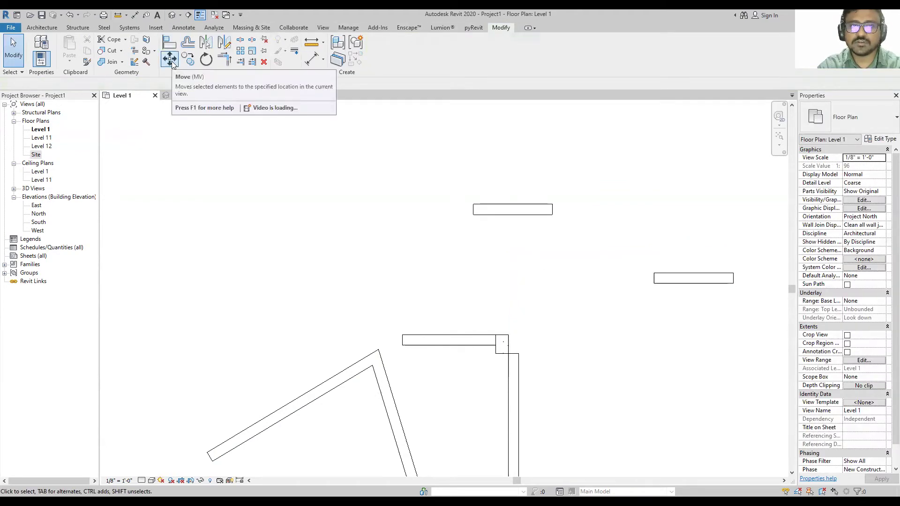
Rotate the short horizontal wall that was moved to the right by 90 degrees about its centre.
scroll(610, 351, "down", 1)
middle_click_drag(679, 276, 455, 301)
left_click(447, 304)
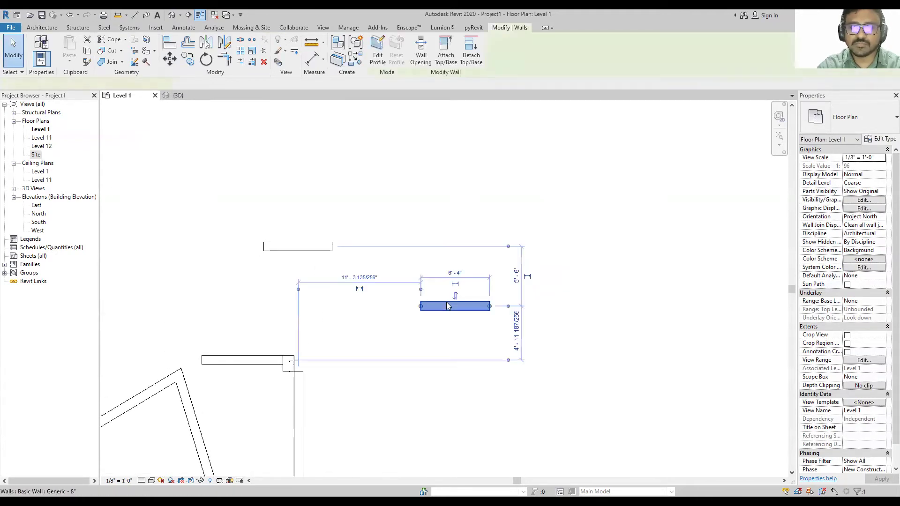
scroll(452, 302, "up", 2)
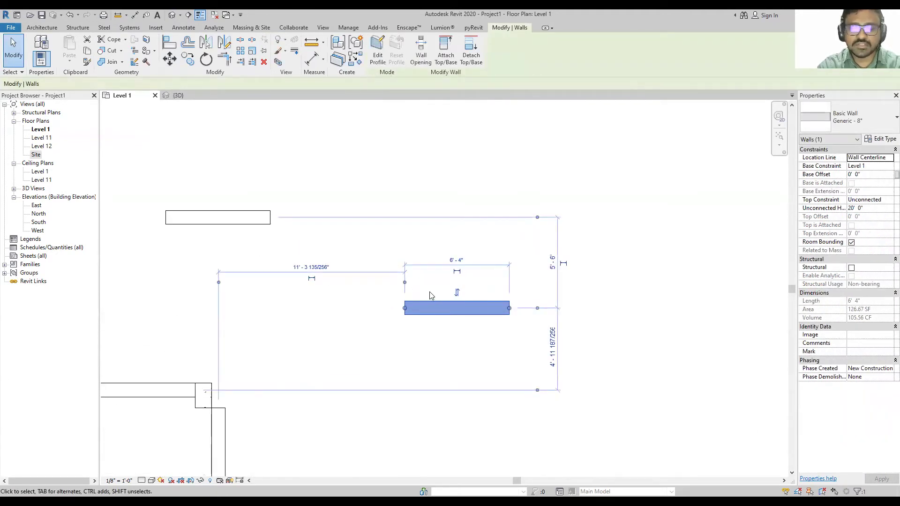
key("r")
key("o")
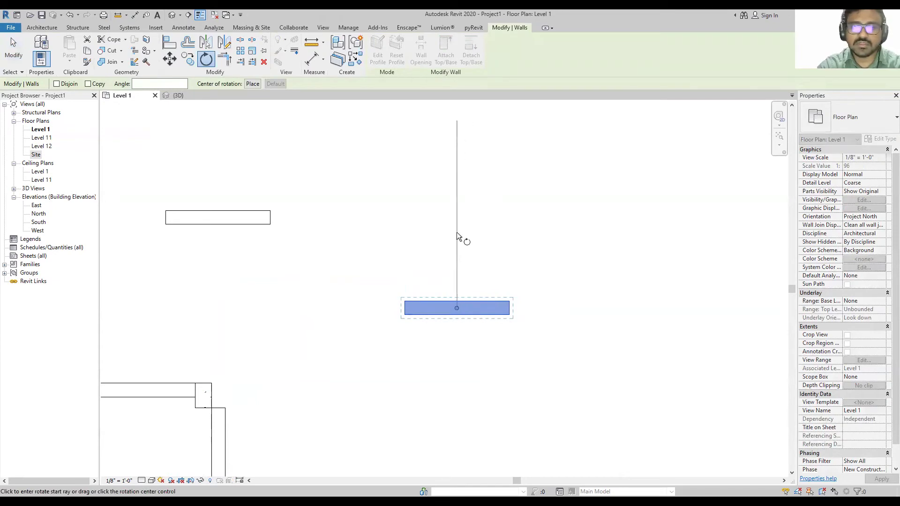
left_click(457, 233)
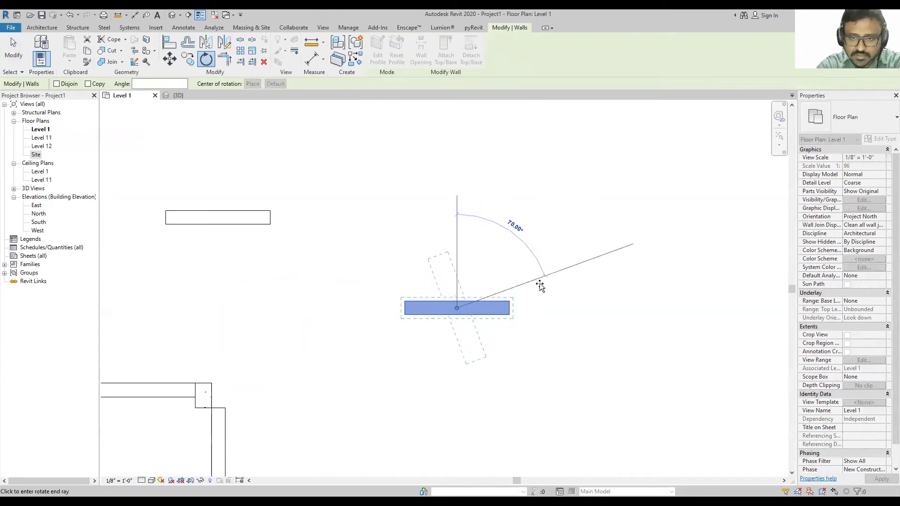
left_click(553, 310)
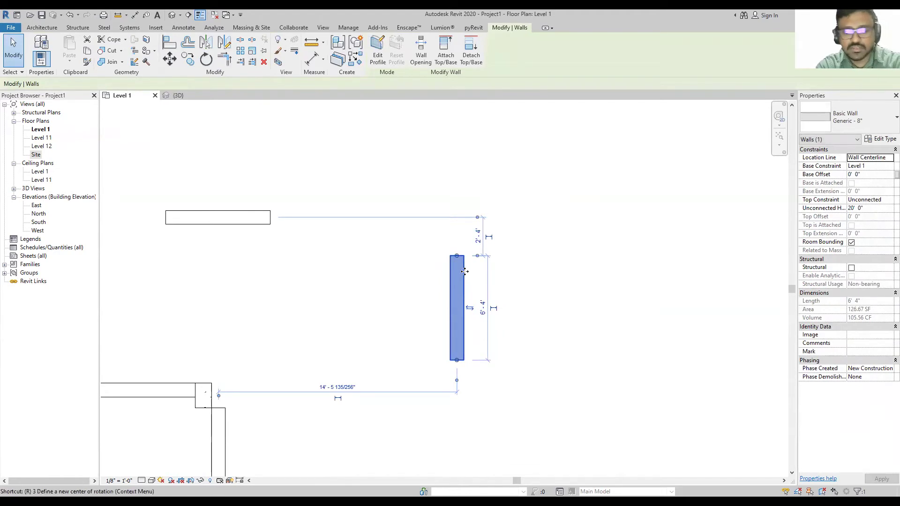
Try rotating the short vertical wall 45 degrees about its upper-right corner, and undo that rotation.
key("r")
key("o")
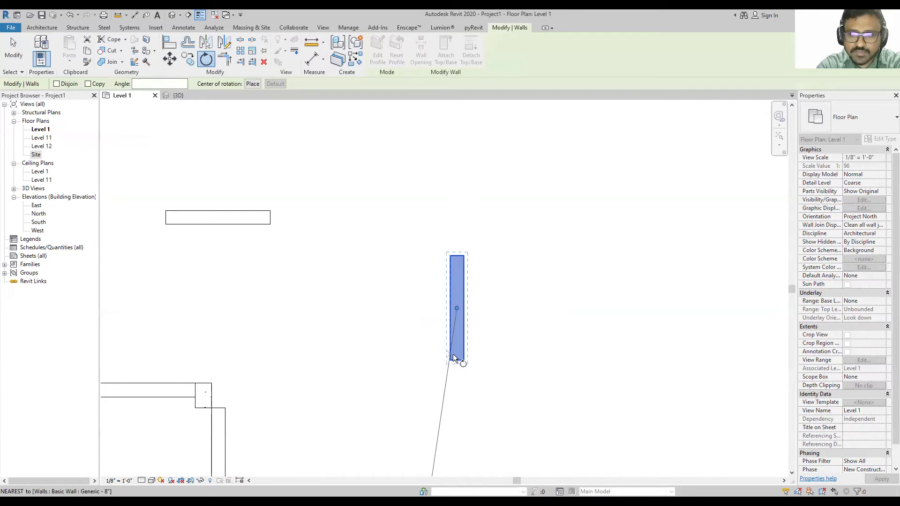
left_click(252, 84)
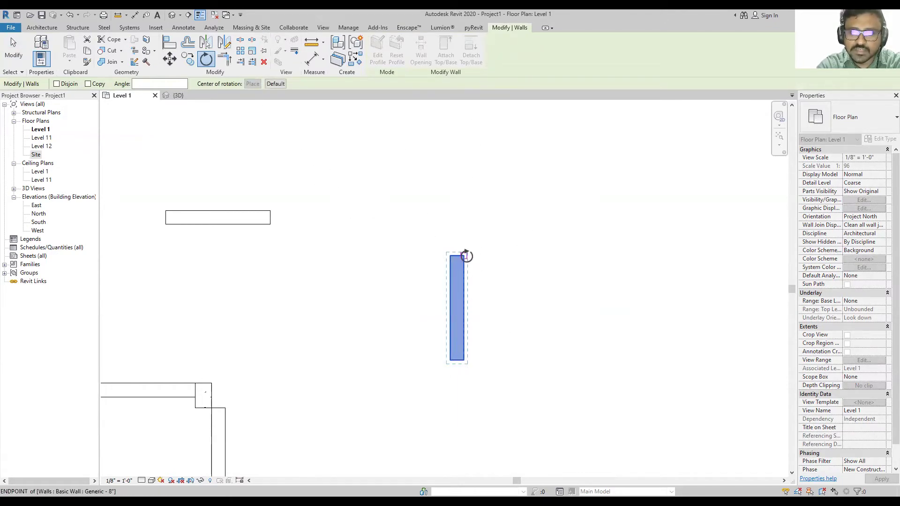
left_click(464, 255)
left_click(464, 179)
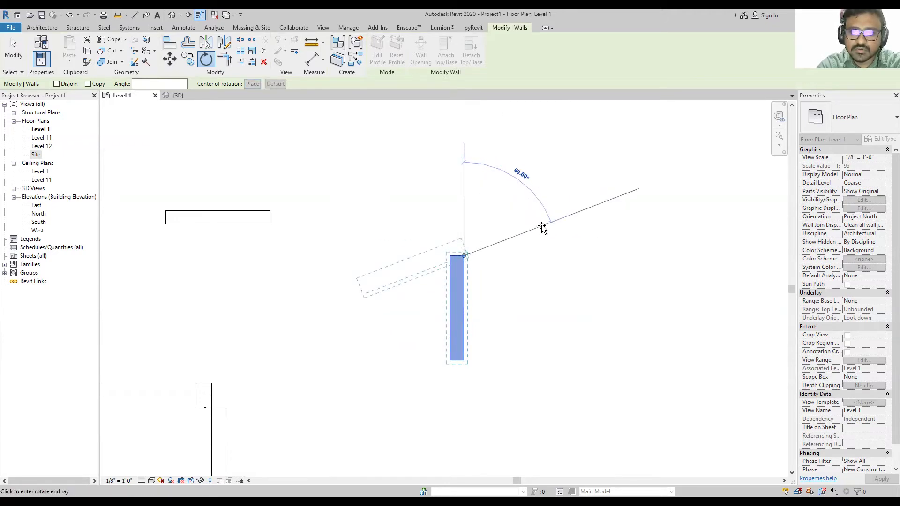
type("45")
key("Return")
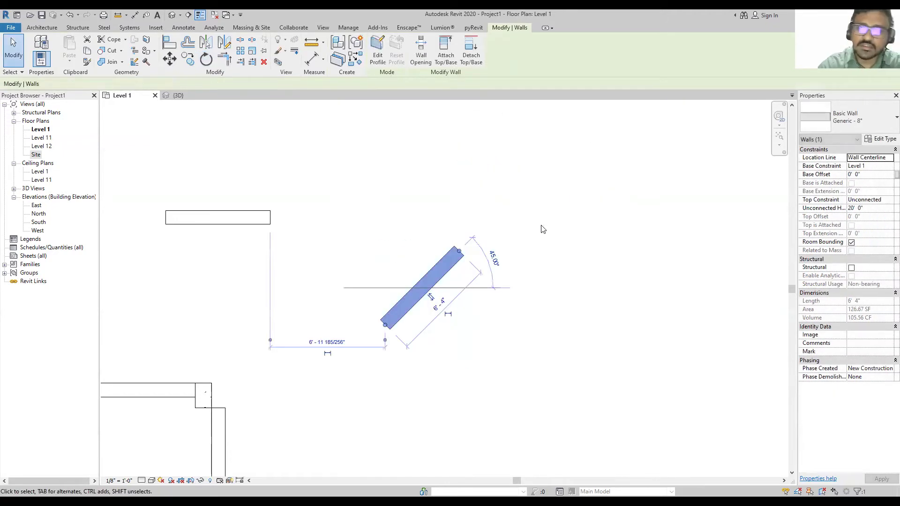
key("Escape")
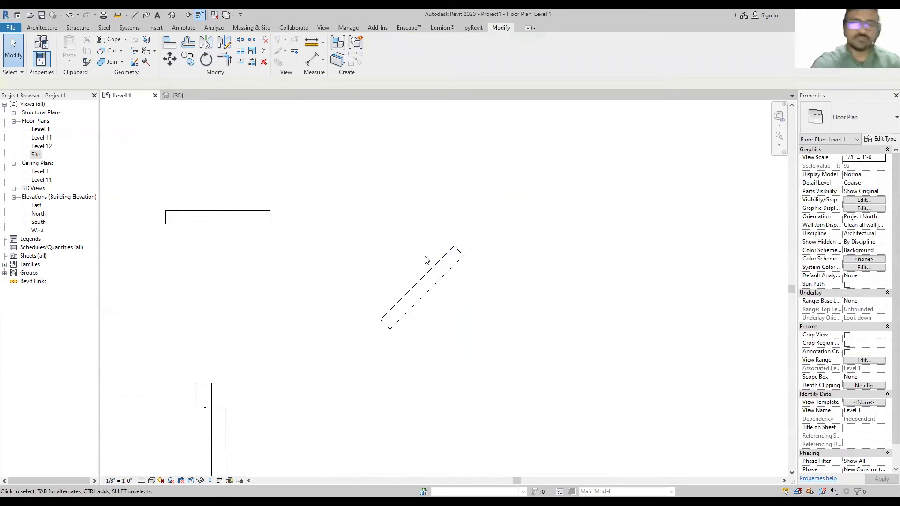
key("ctrl+z")
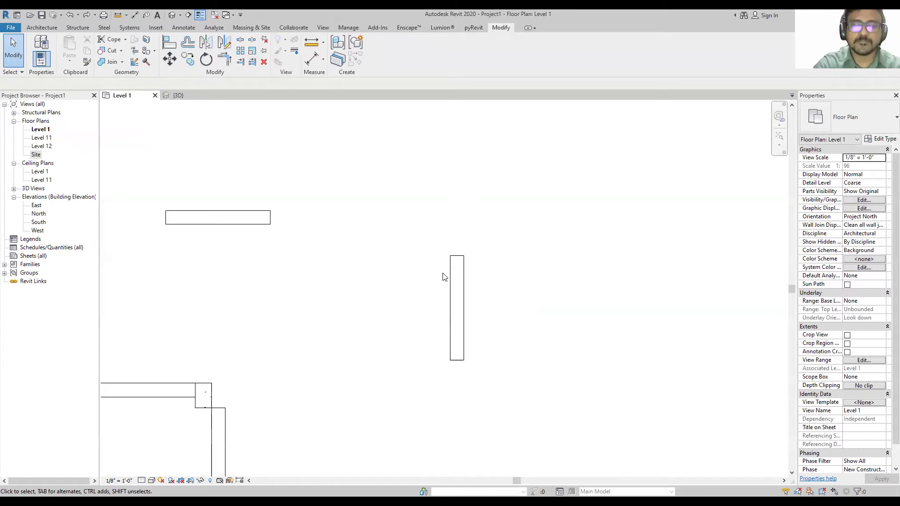
Copy the short vertical wall about 4'-11" straight to the right, leaving the original in place.
left_click(463, 307)
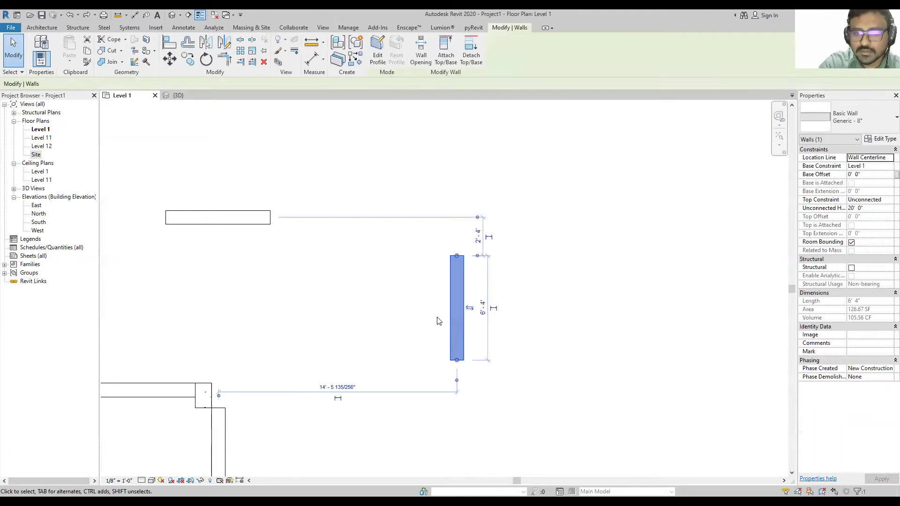
middle_click_drag(471, 325, 419, 319)
middle_click_drag(392, 283, 361, 291)
scroll(363, 281, "up", 2)
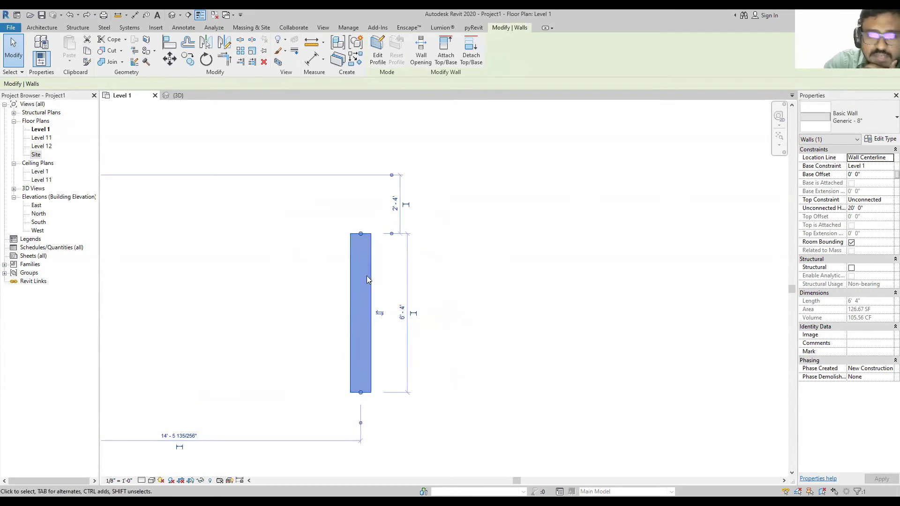
key("c")
key("o")
left_click(395, 298)
left_click(518, 298)
left_click(625, 260)
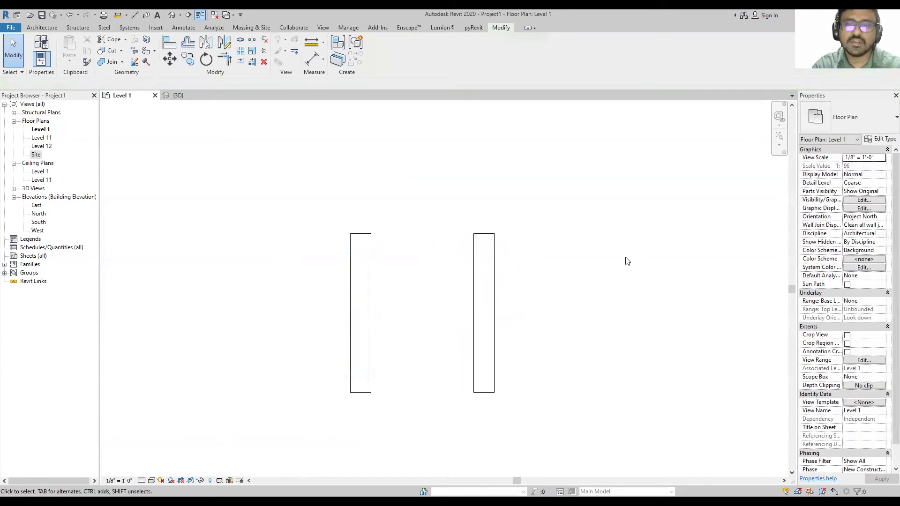
Duplicate the copied right-hand wall's Generic - 8" type under the name wall-5".
left_click(475, 255)
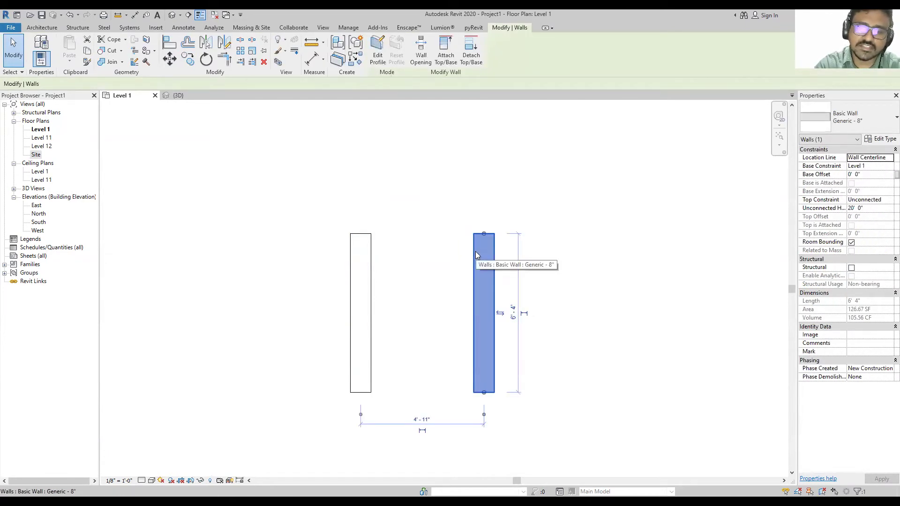
left_click(374, 271)
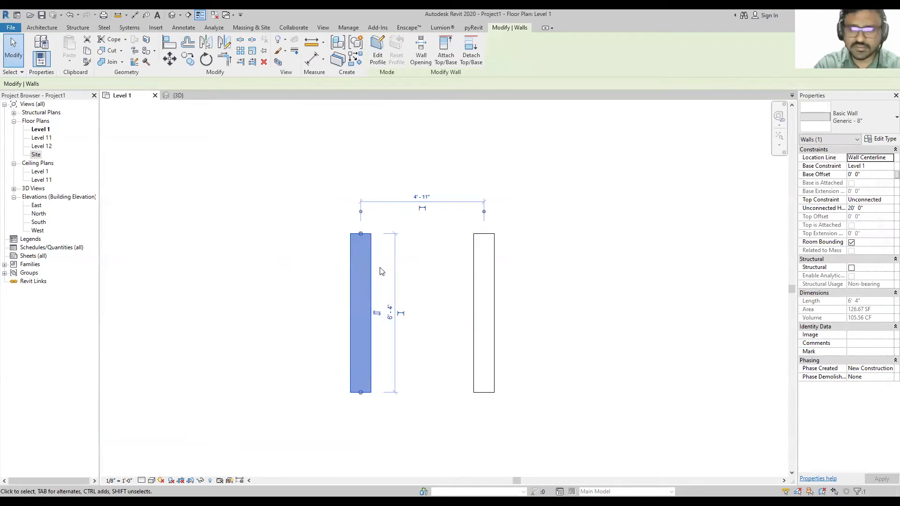
left_click(547, 295)
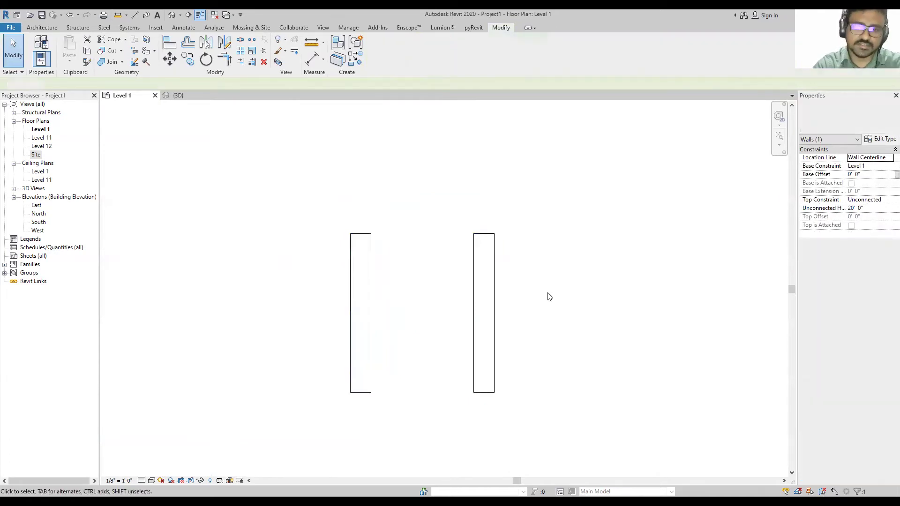
left_click(492, 271)
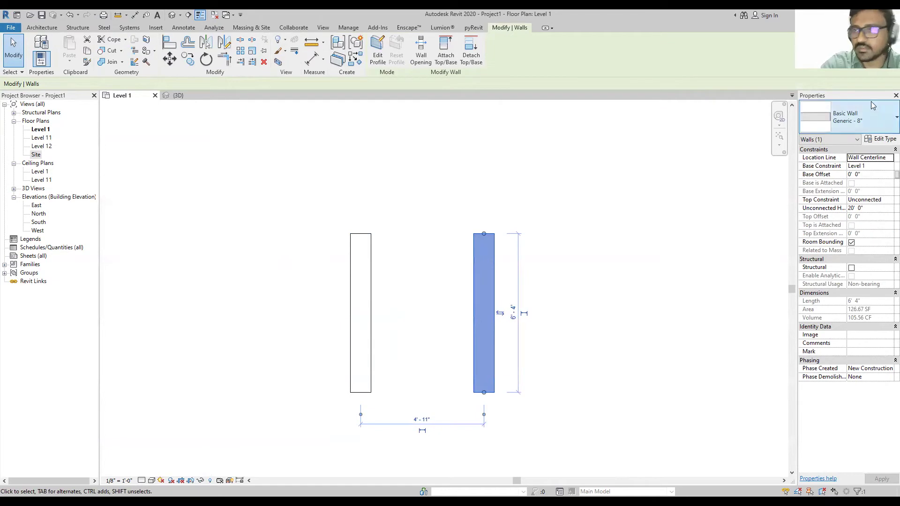
left_click(884, 139)
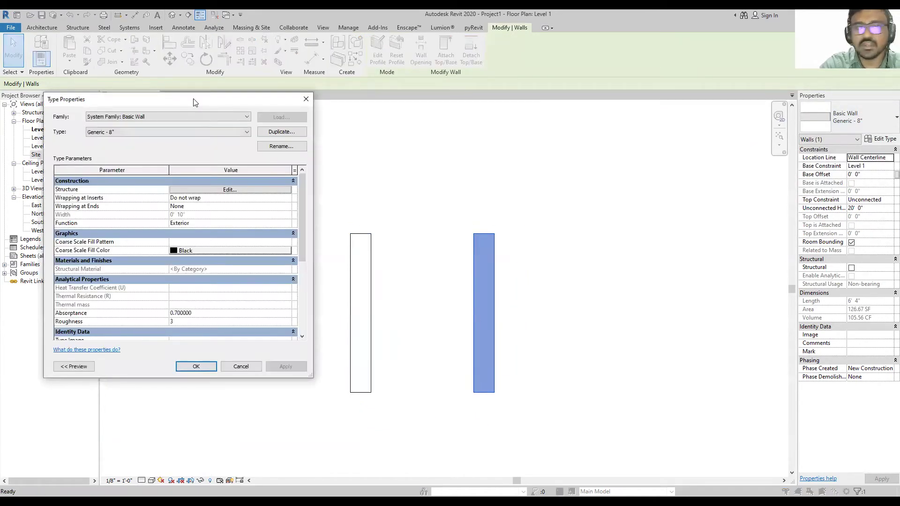
left_click_drag(195, 101, 708, 118)
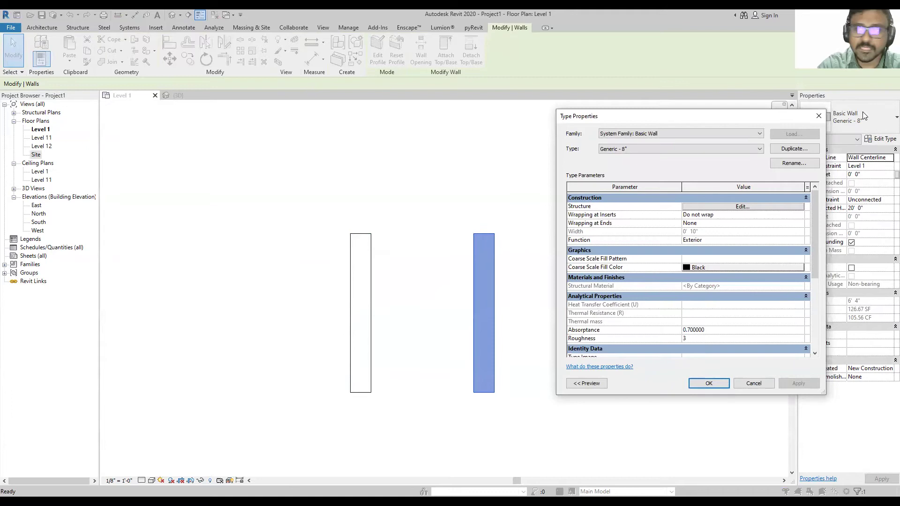
left_click(794, 149)
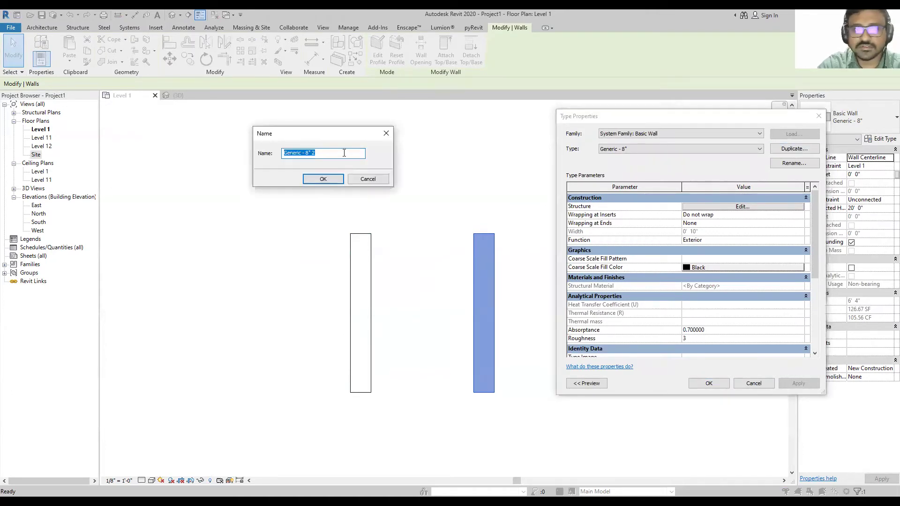
type("wa")
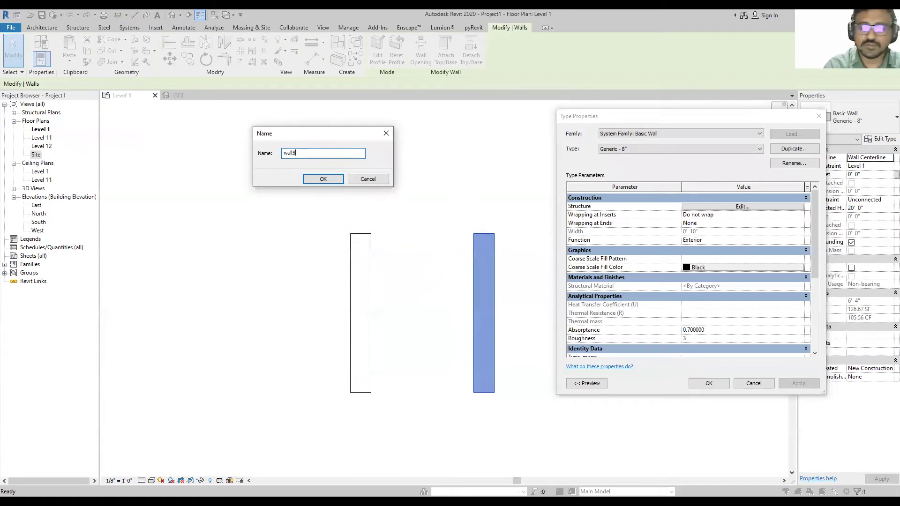
type("ll5")
key("BackSpace")
type("-5\"")
left_click(333, 179)
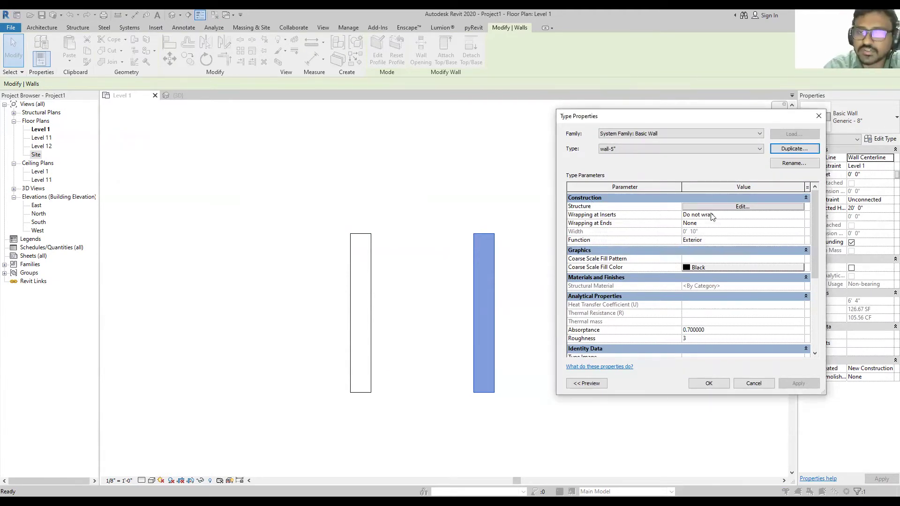
Set the Structure layer thickness of the wall-5" type to 5" and apply the type to the copied wall.
left_click(742, 207)
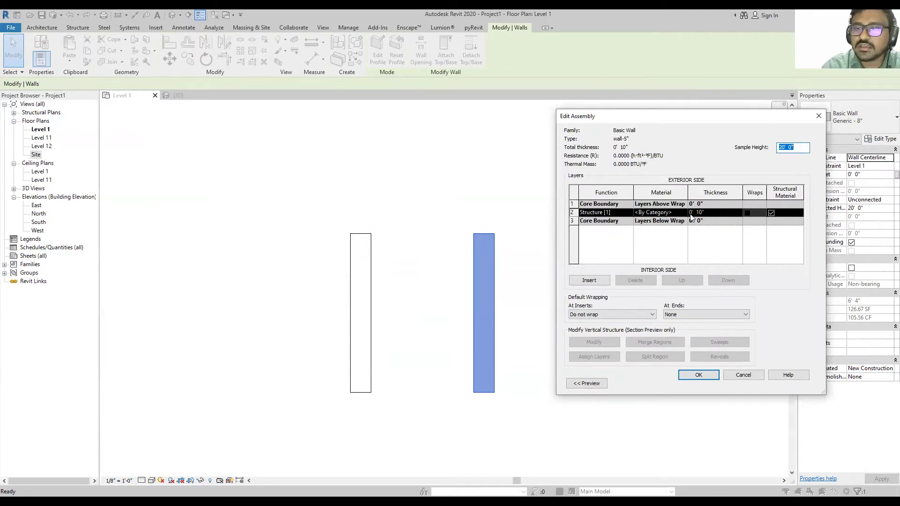
left_click(713, 214)
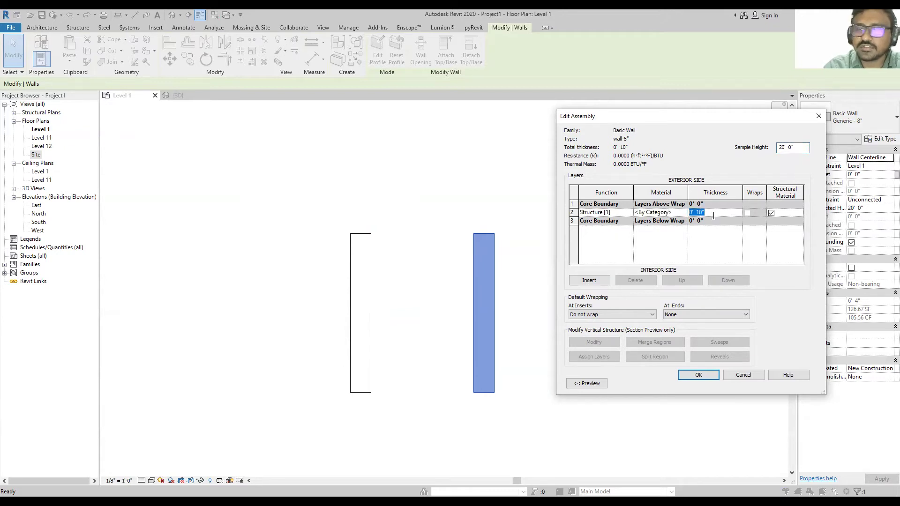
type("5\"")
key("Tab")
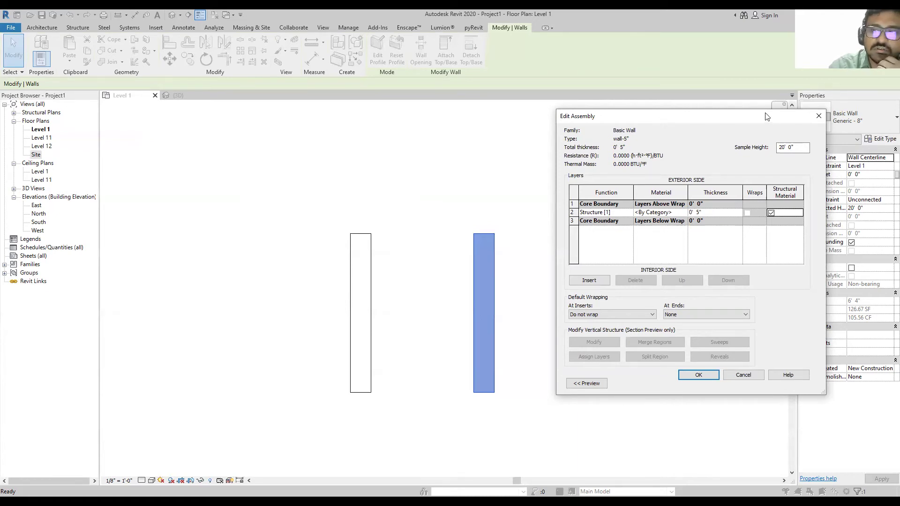
left_click_drag(766, 116, 721, 111)
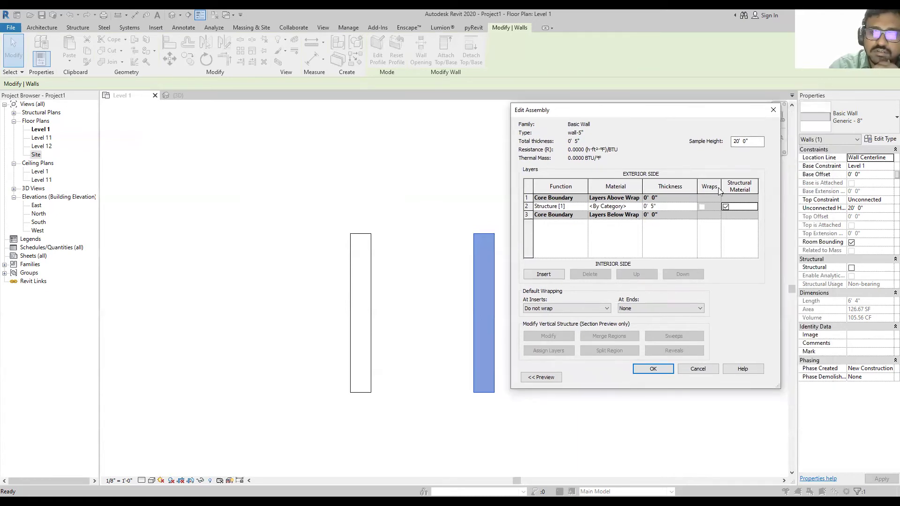
left_click(658, 368)
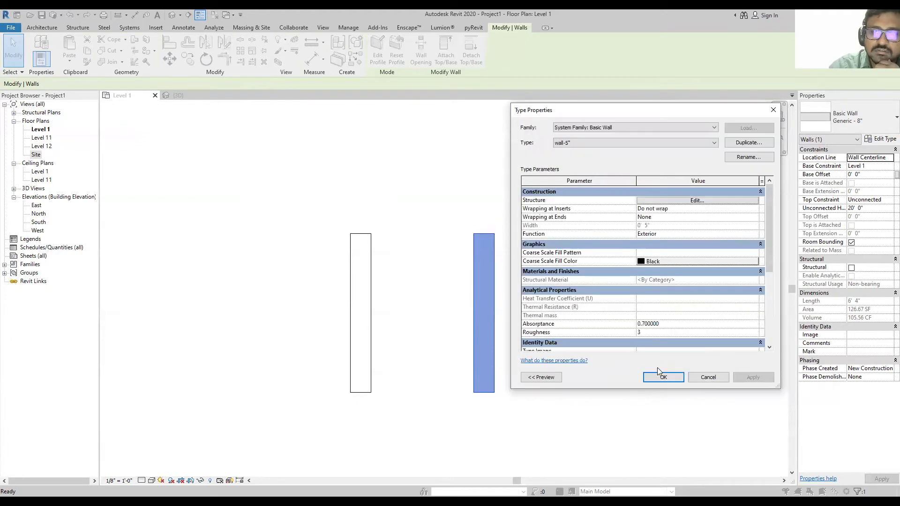
left_click(673, 379)
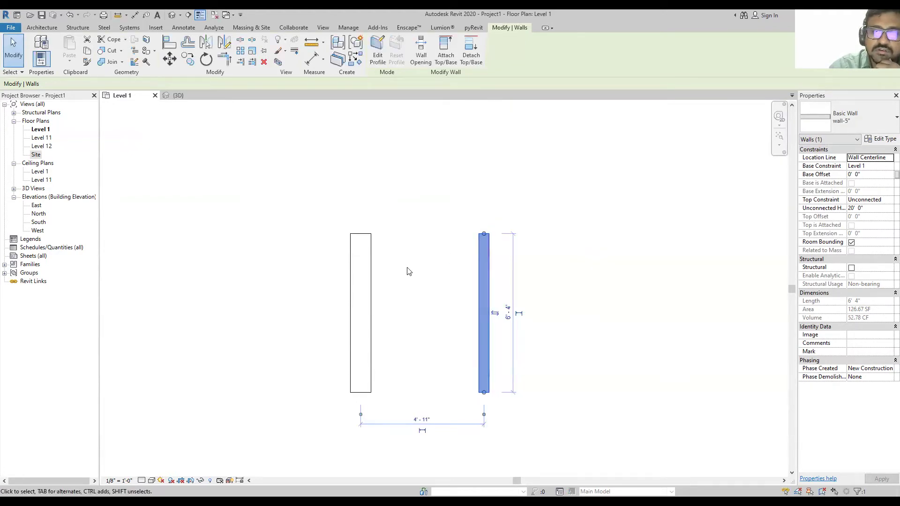
Change the original left-hand vertical wall's type from Generic - 8" to wall-5".
left_click(367, 275)
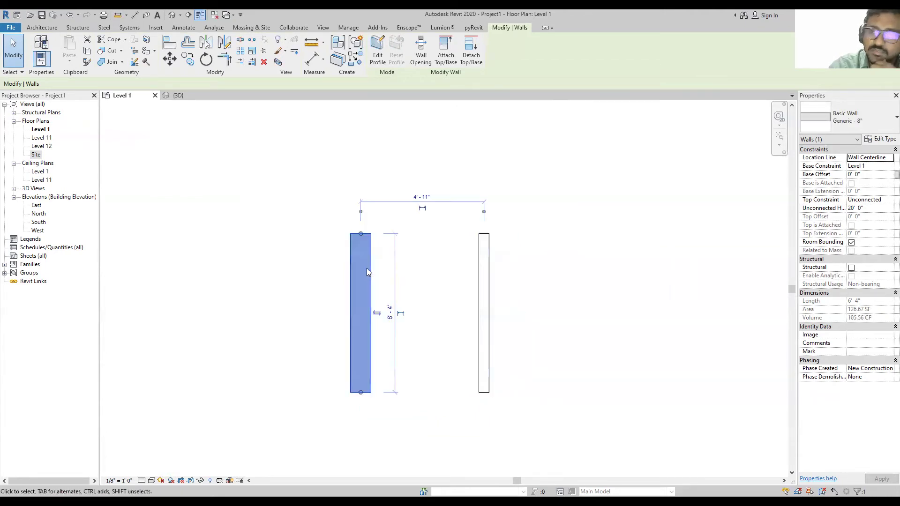
left_click(473, 256)
left_click(481, 258)
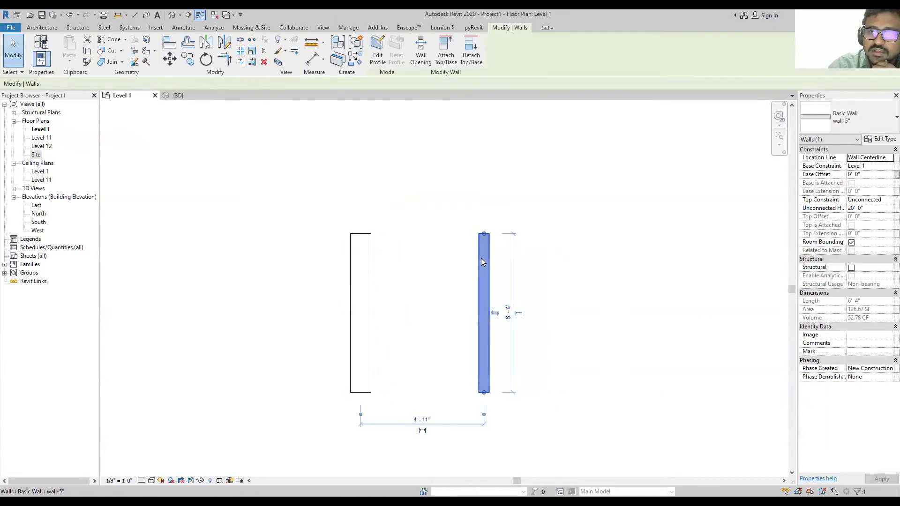
left_click(857, 119)
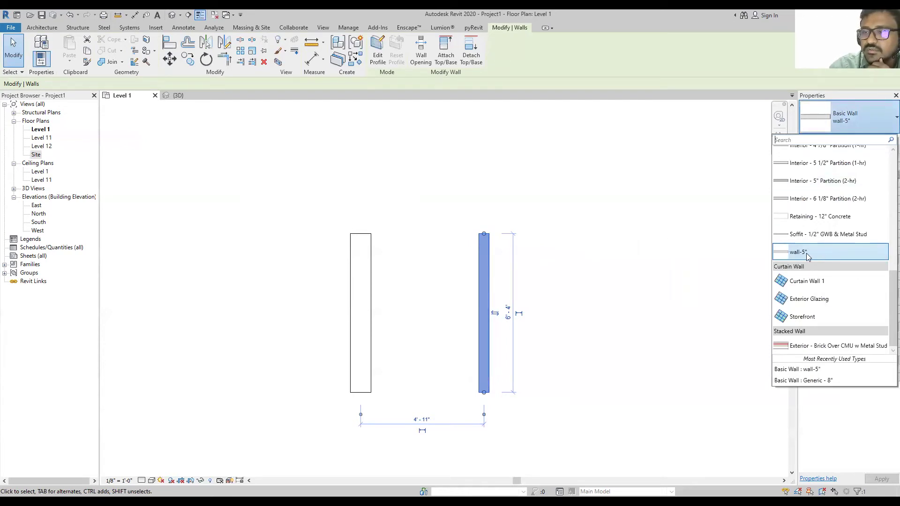
left_click(580, 267)
left_click(364, 274)
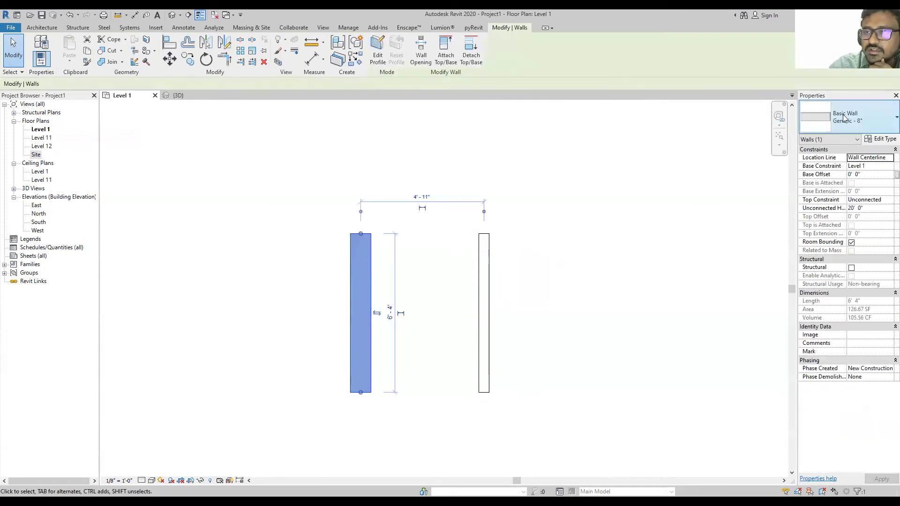
left_click(843, 118)
scroll(836, 290, "down", 5)
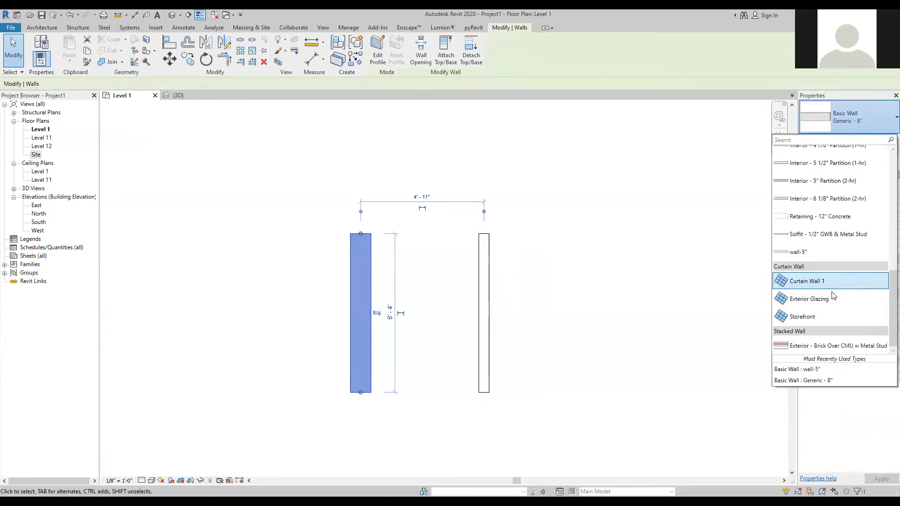
left_click(818, 253)
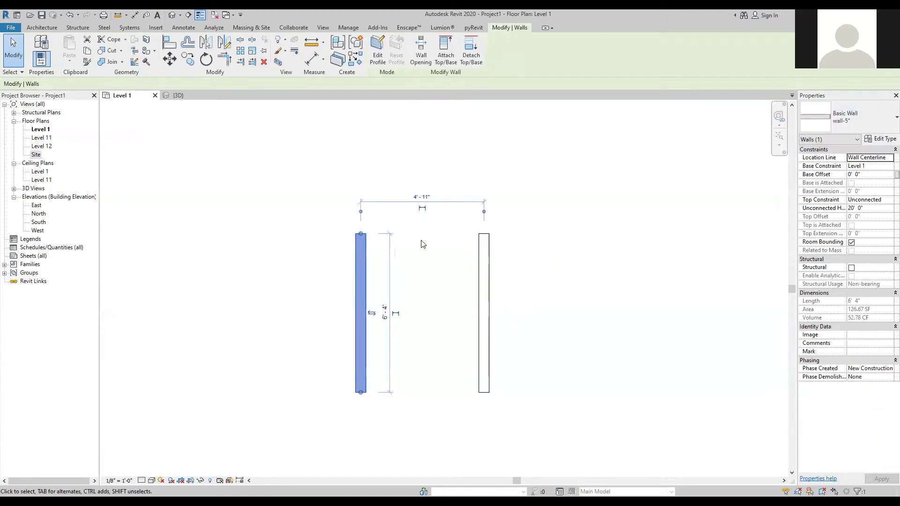
left_click(432, 281)
scroll(520, 300, "down", 3)
middle_click_drag(444, 292, 471, 285)
scroll(504, 257, "down", 2)
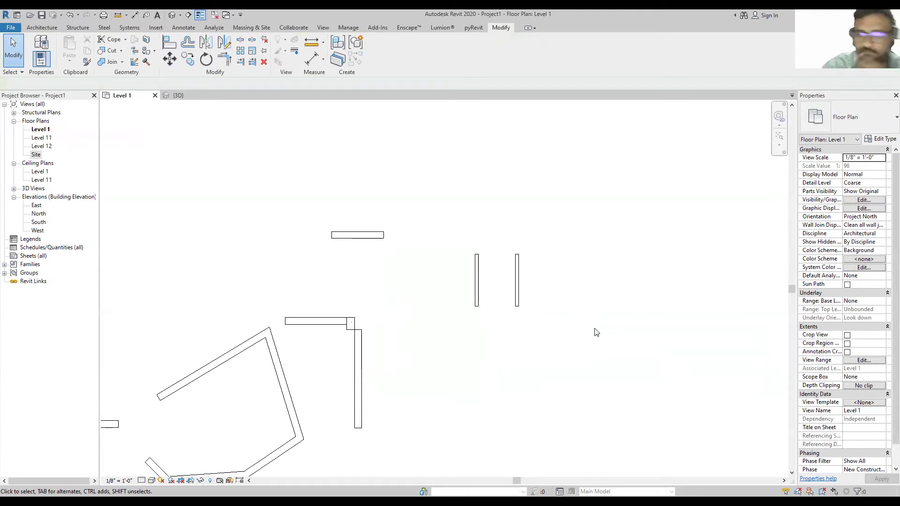
middle_click_drag(521, 310, 505, 241)
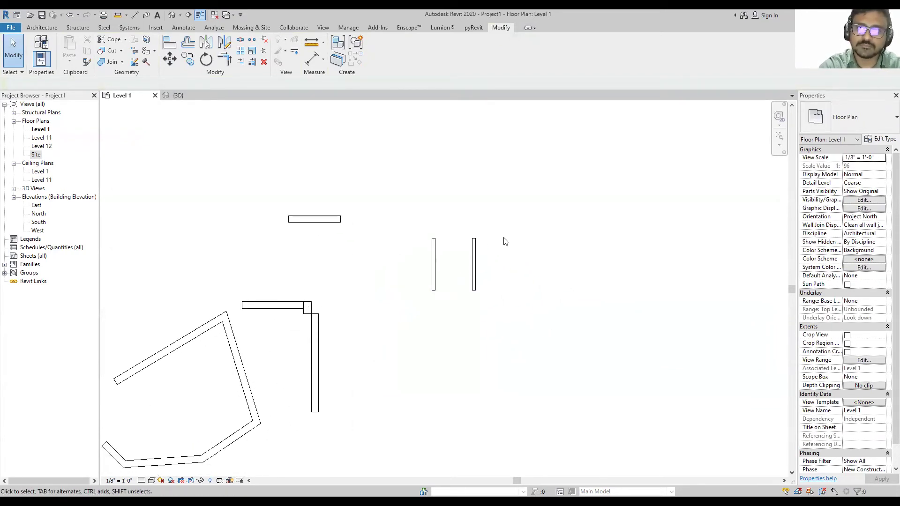
middle_click_drag(424, 311, 531, 325)
scroll(386, 198, "down", 3)
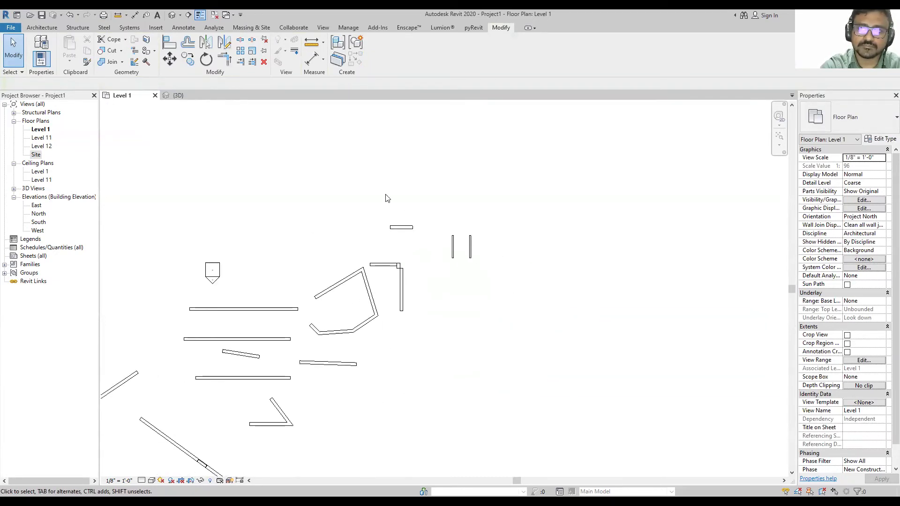
middle_click_drag(402, 305, 521, 308)
middle_click_drag(320, 392, 360, 328)
middle_click_drag(359, 327, 359, 327)
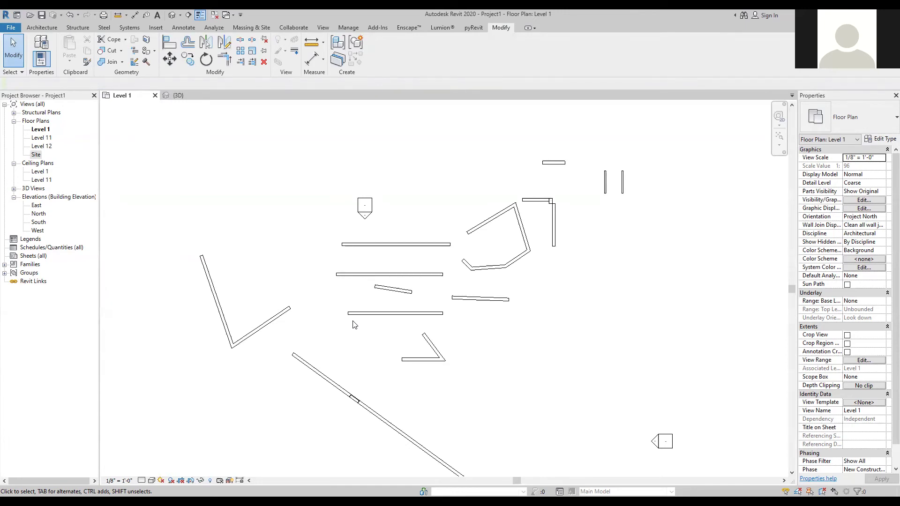
left_click(884, 140)
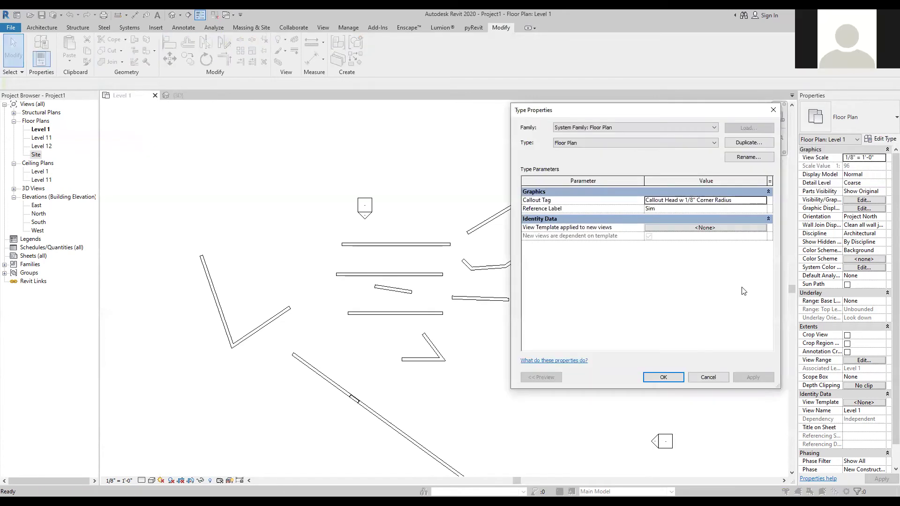
left_click(773, 109)
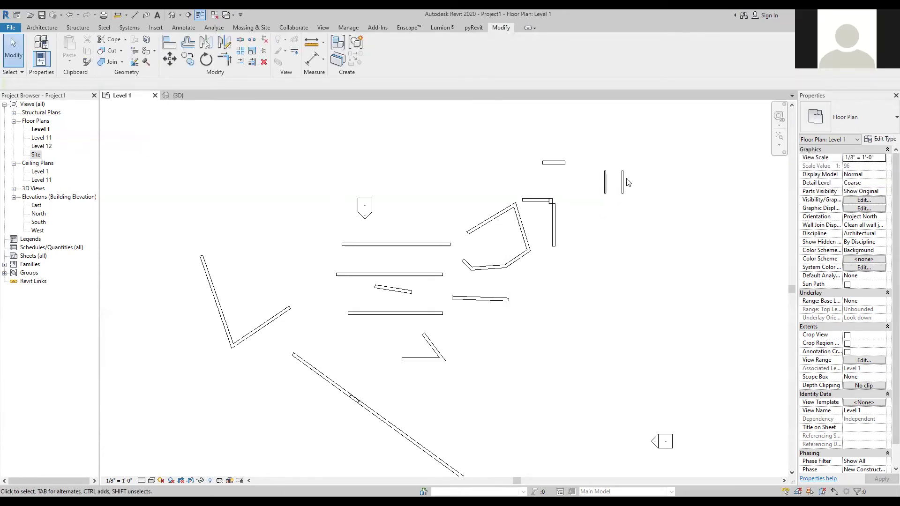
left_click(622, 183)
left_click(665, 226)
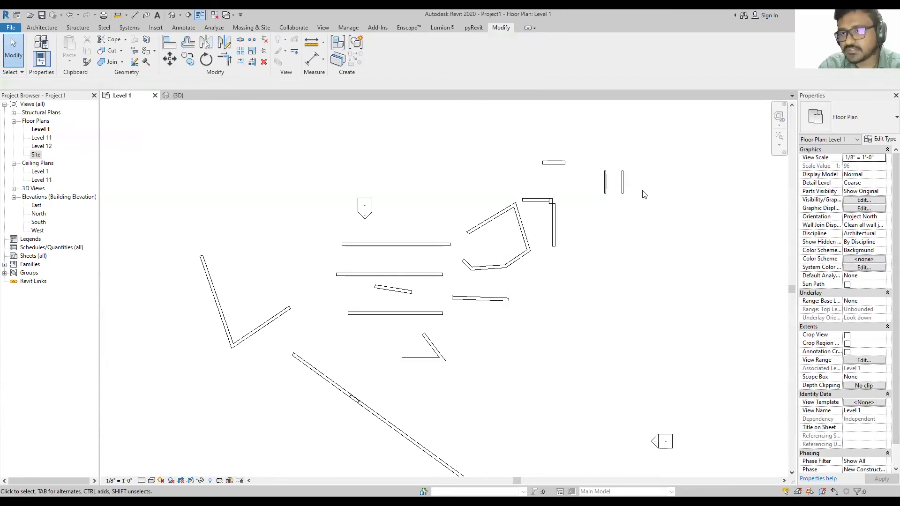
left_click(885, 140)
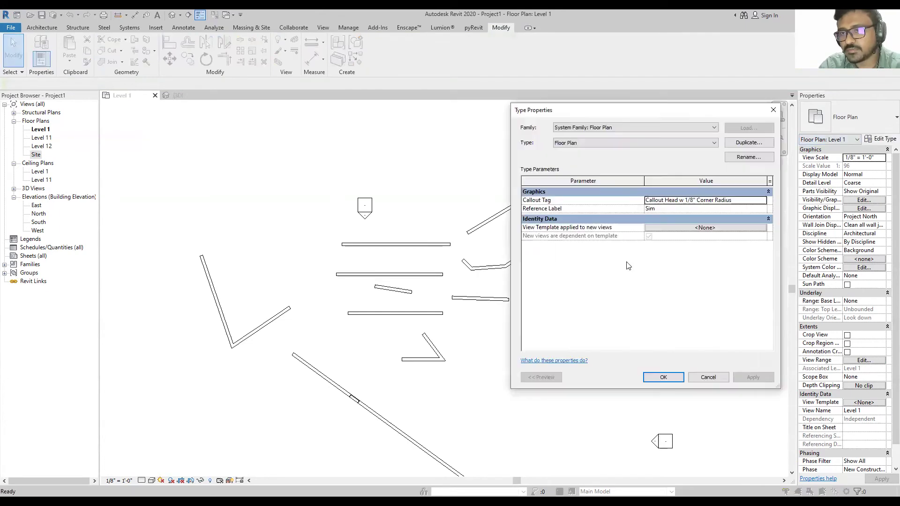
left_click(773, 110)
Review the type properties and layer assembly of the copied vertical wall's wall-5" type, checking the Structure layer's material and thickness.
left_click(623, 183)
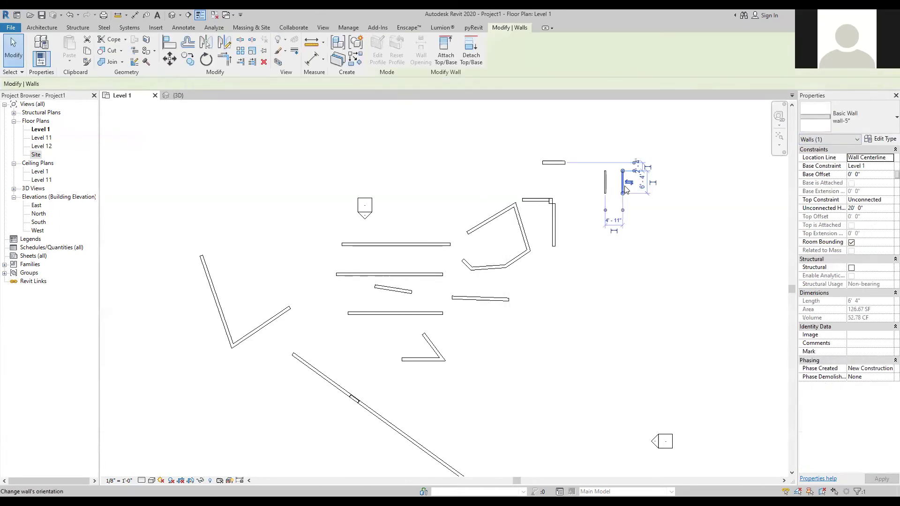
left_click(884, 139)
left_click(769, 110)
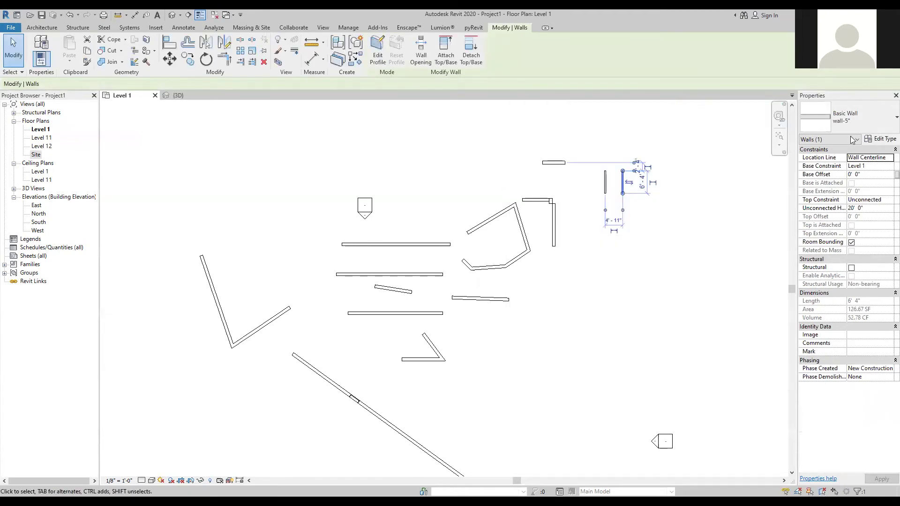
left_click(881, 139)
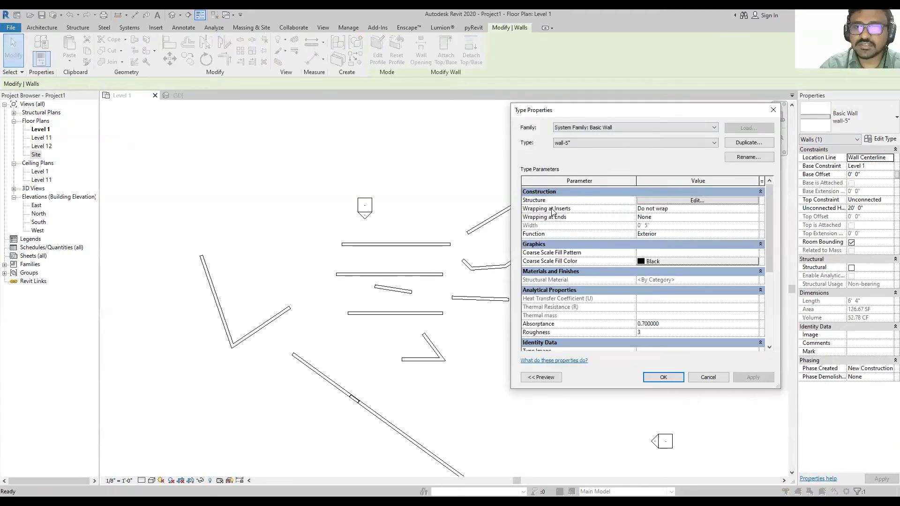
left_click(702, 201)
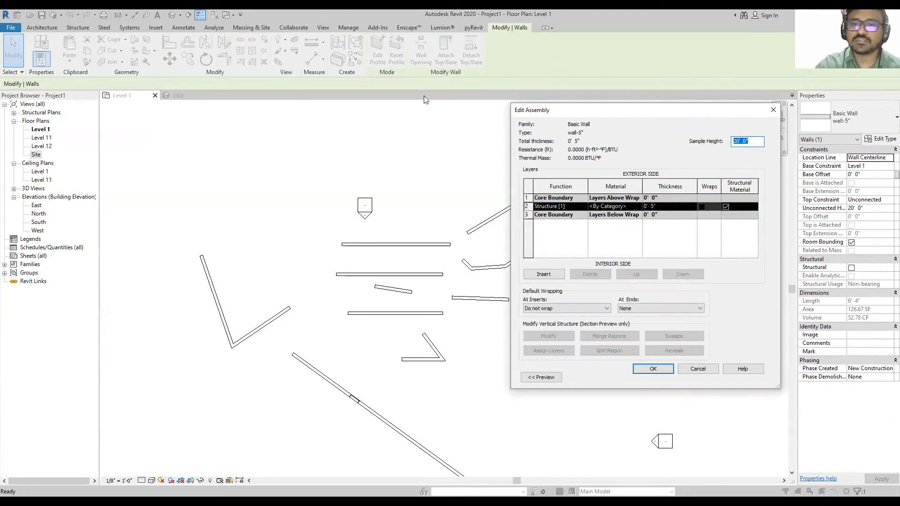
left_click_drag(639, 109, 424, 90)
left_click(448, 186)
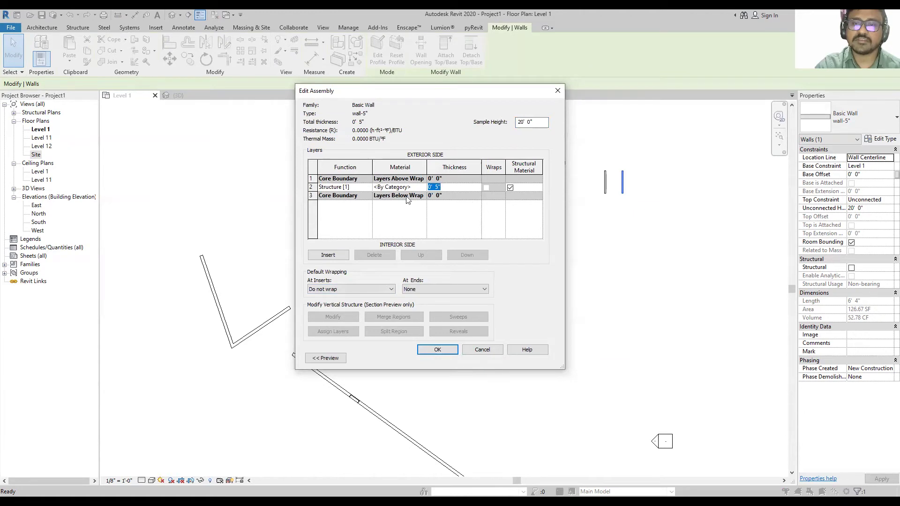
left_click(425, 354)
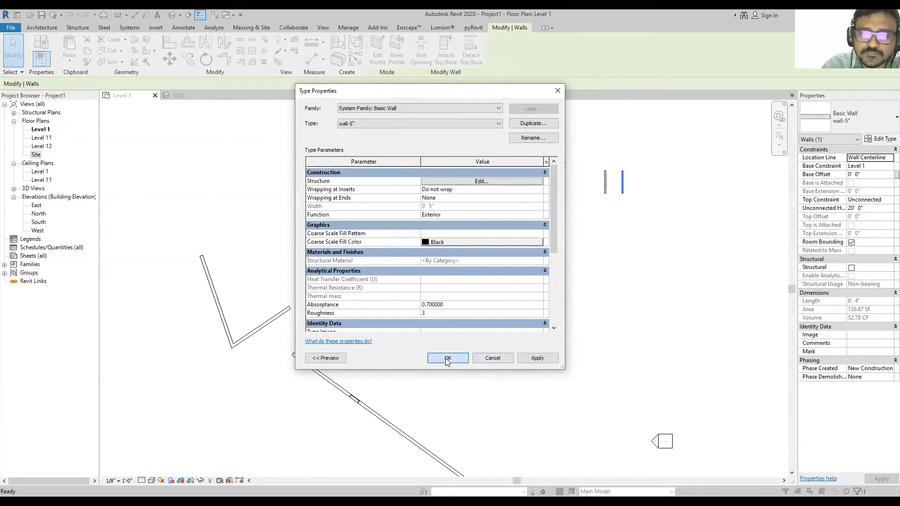
left_click(447, 358)
left_click(568, 332)
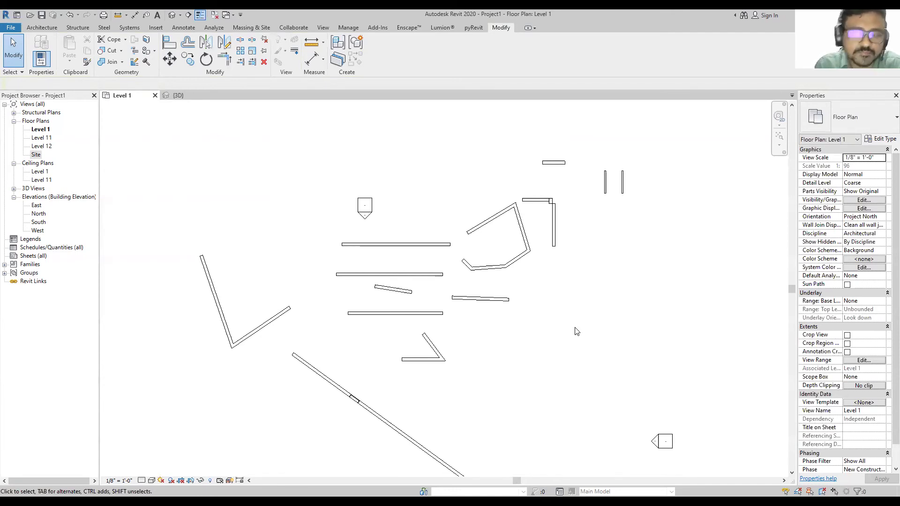
scroll(600, 243, "up", 5)
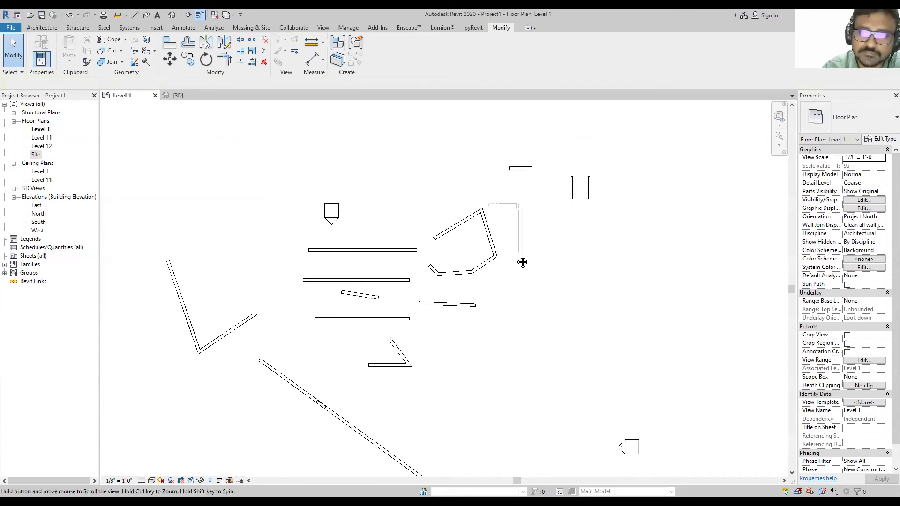
left_click(526, 207)
left_click(569, 264)
middle_click_drag(571, 267, 550, 248)
scroll(548, 243, "down", 3)
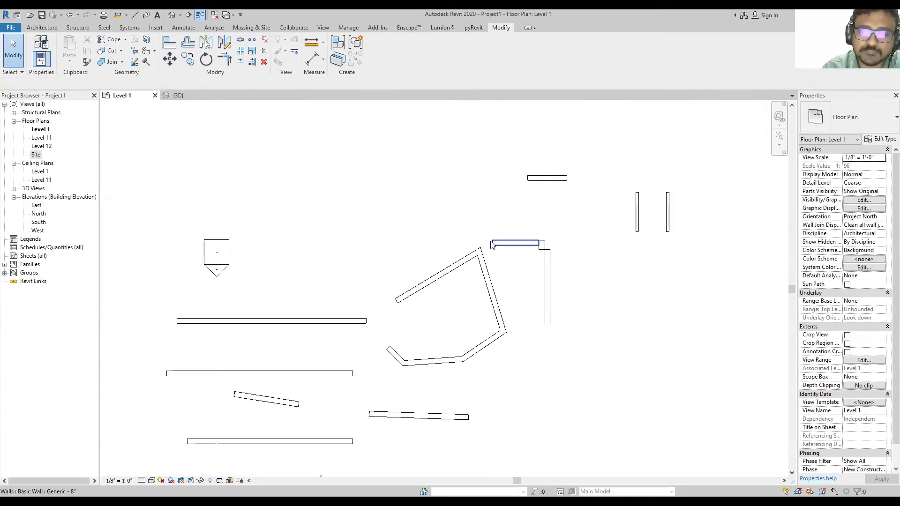
middle_click_drag(543, 192, 399, 220)
scroll(396, 215, "down", 3)
middle_click_drag(386, 257, 426, 319)
middle_click_drag(508, 329, 379, 255)
scroll(282, 185, "up", 3)
middle_click_drag(295, 238, 370, 259)
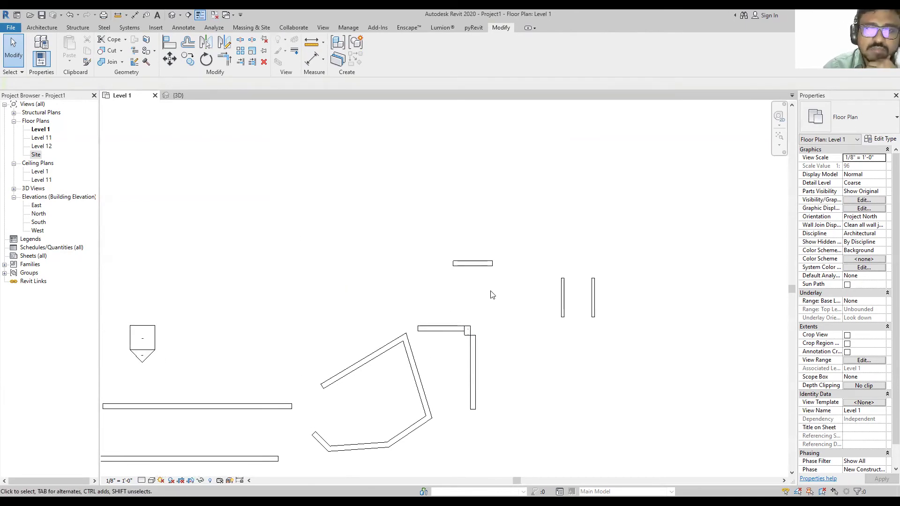
Start placing a structural column and load the rectangular concrete column family from the US Imperial library's Structural Columns > Concrete folder.
middle_click_drag(504, 309, 574, 341)
left_click(36, 27)
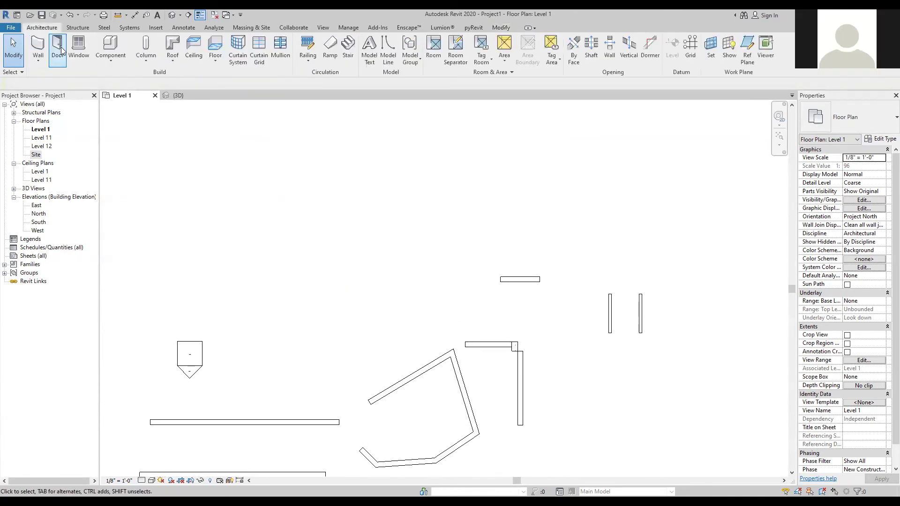
left_click(145, 47)
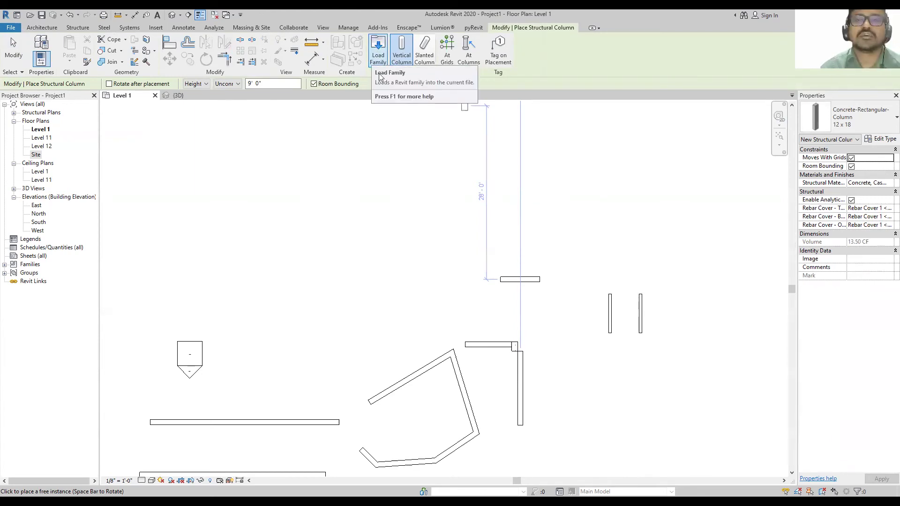
left_click(377, 44)
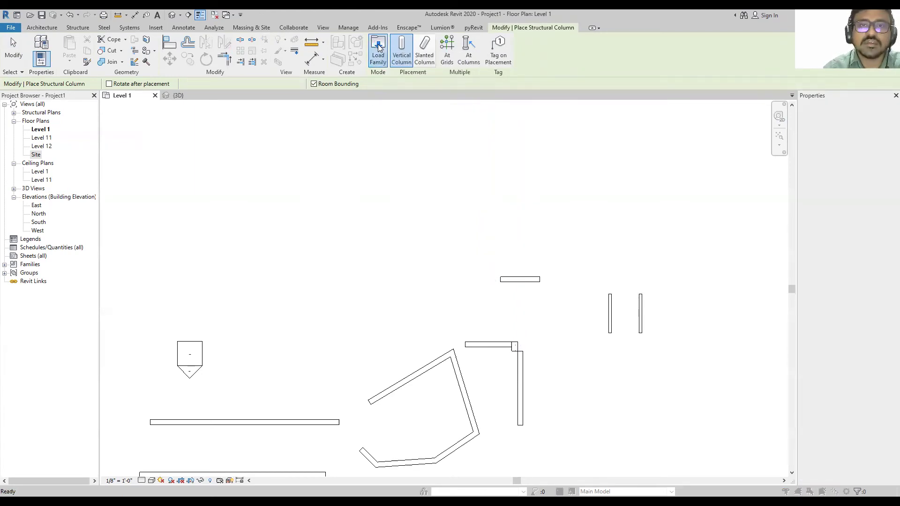
left_click(656, 141)
left_click(656, 143)
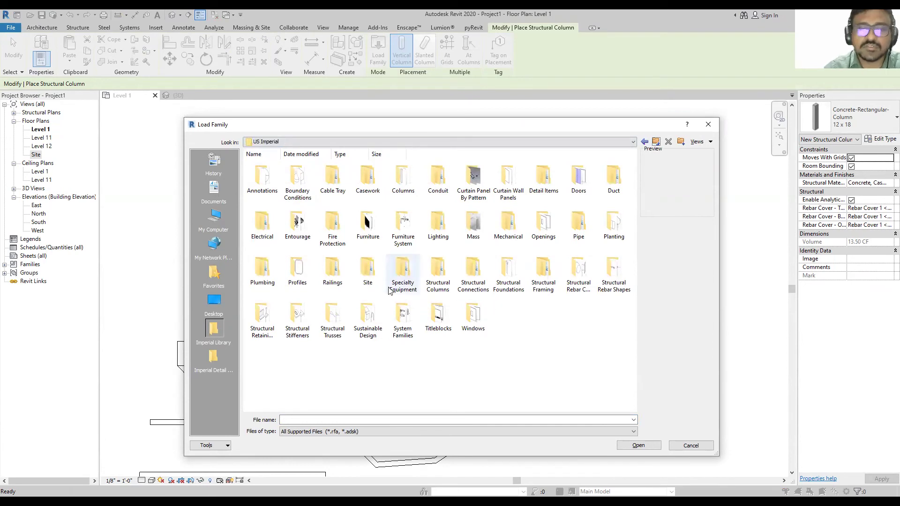
double_click(440, 271)
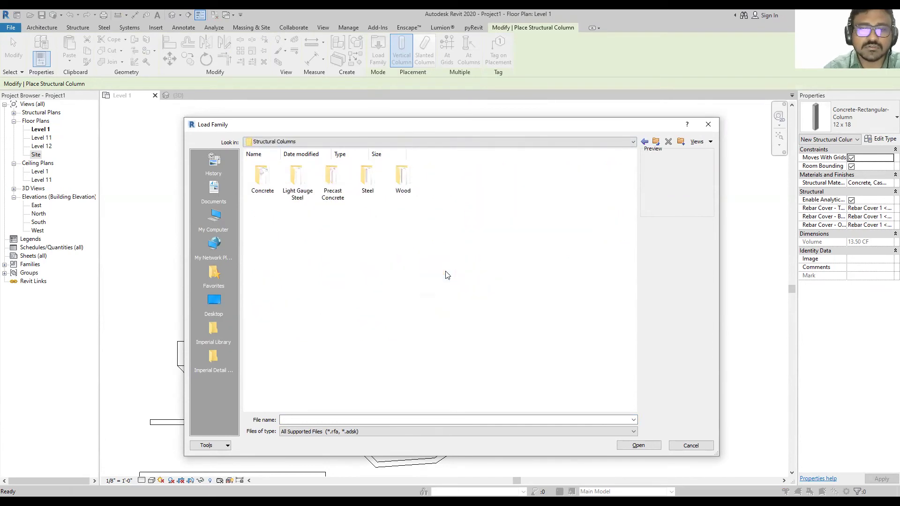
double_click(264, 180)
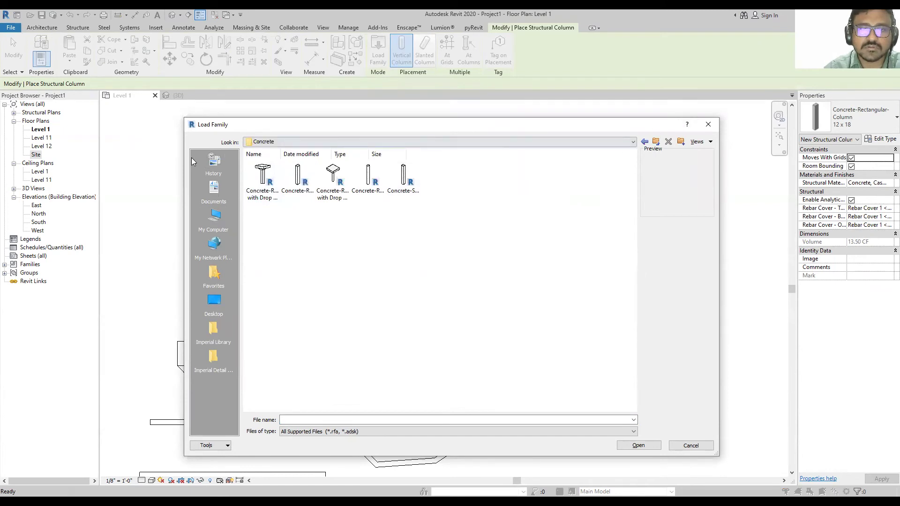
left_click(299, 178)
left_click(638, 447)
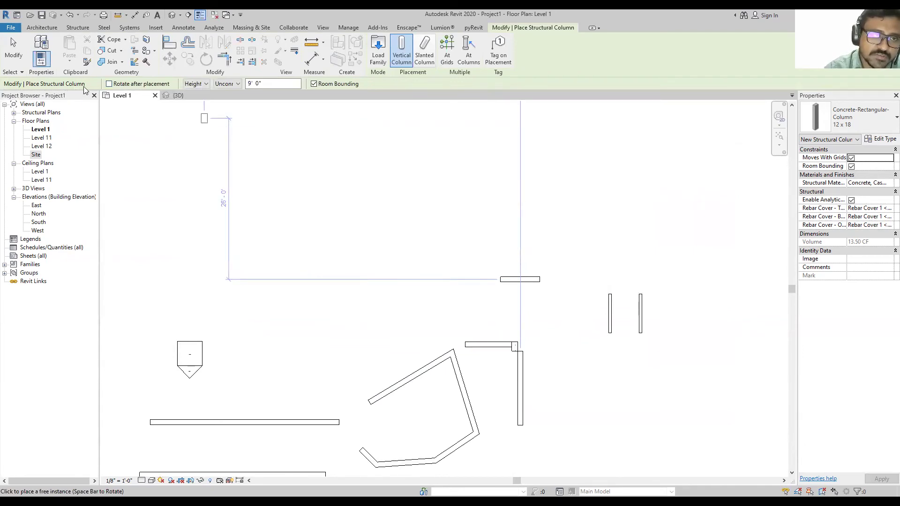
Place a 12 x 18 concrete rectangular column with a 9' 0" Depth, about 25'-6" left of the L-corner's vertical wall.
left_click(205, 85)
left_click(200, 93)
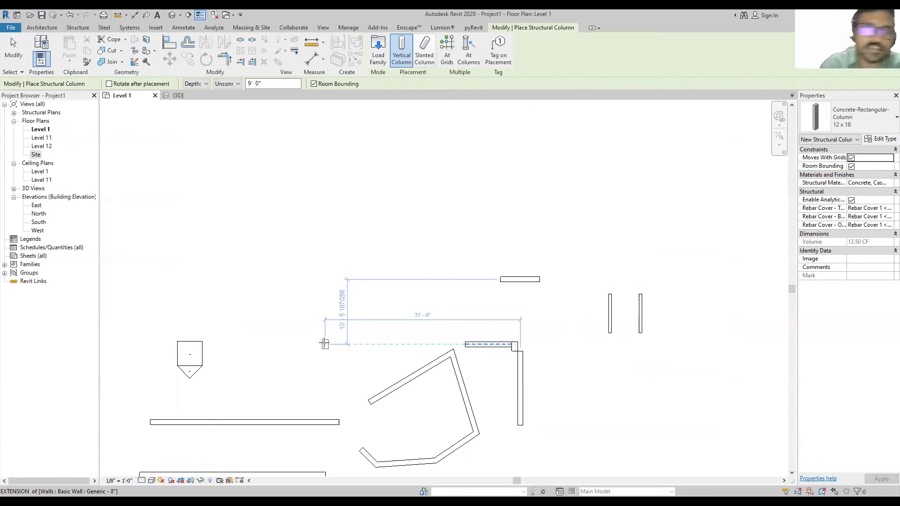
left_click(196, 83)
left_click(196, 101)
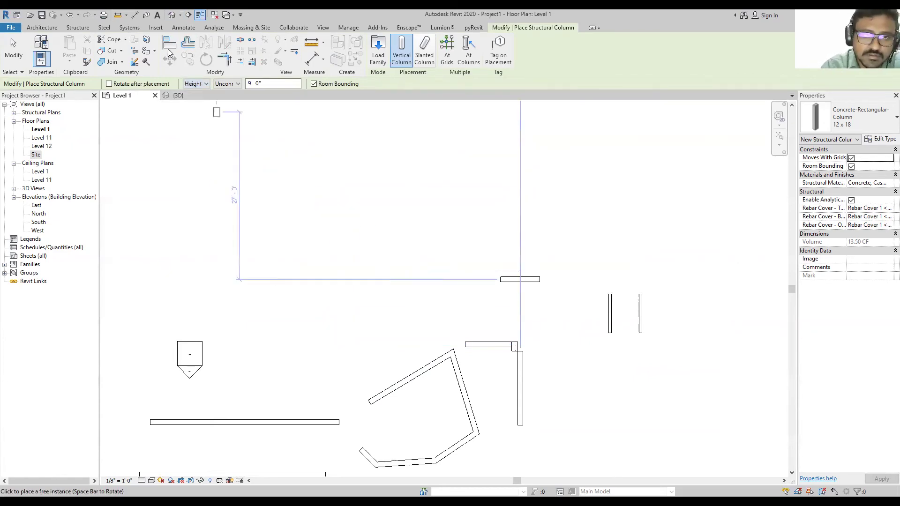
left_click(202, 85)
left_click(194, 101)
left_click(362, 266)
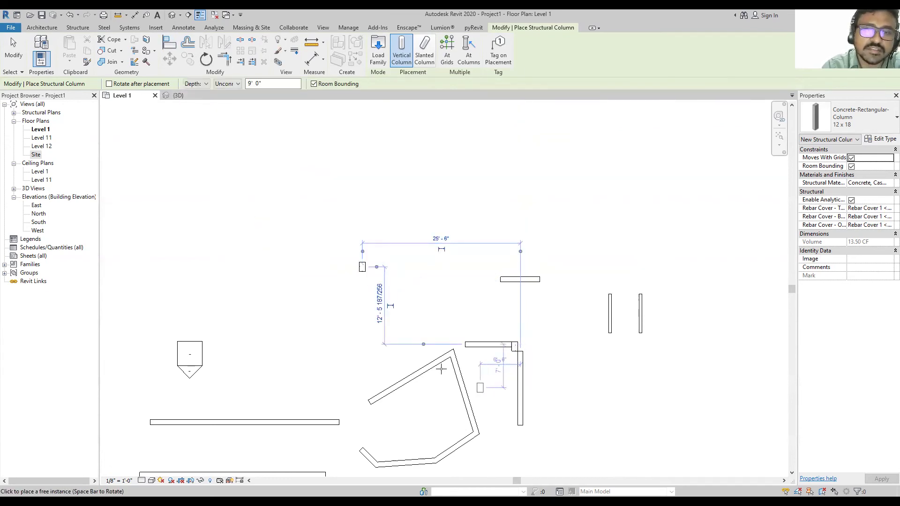
key("Escape")
key("Escape")
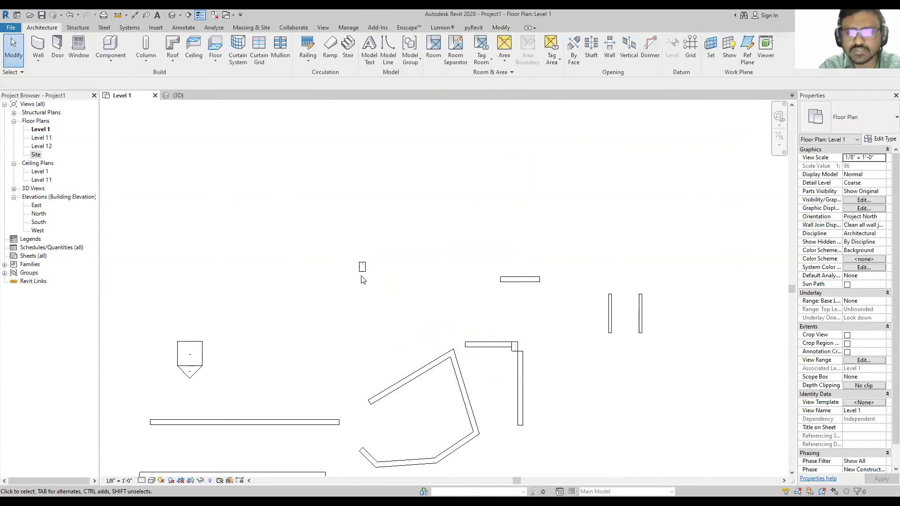
Check the placed column's base and top level constraints, and remove the column from the plan.
left_click(362, 266)
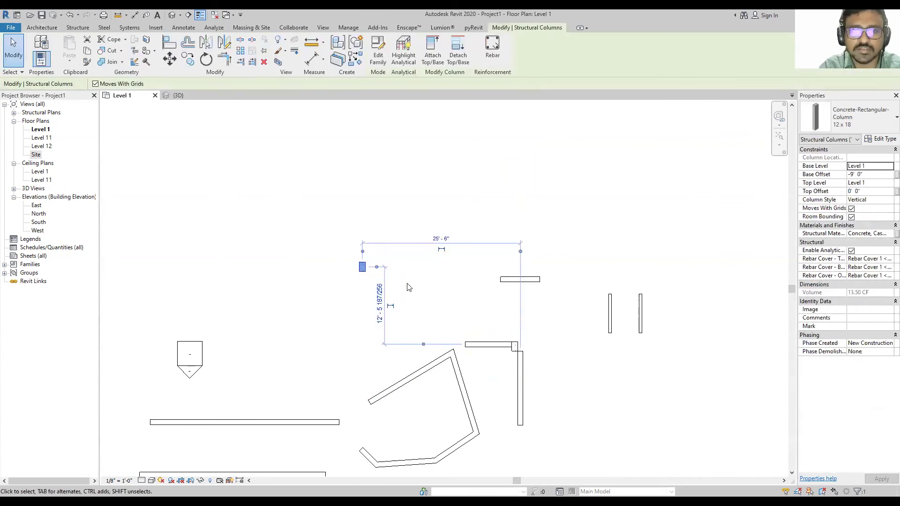
left_click(383, 279)
left_click(362, 267)
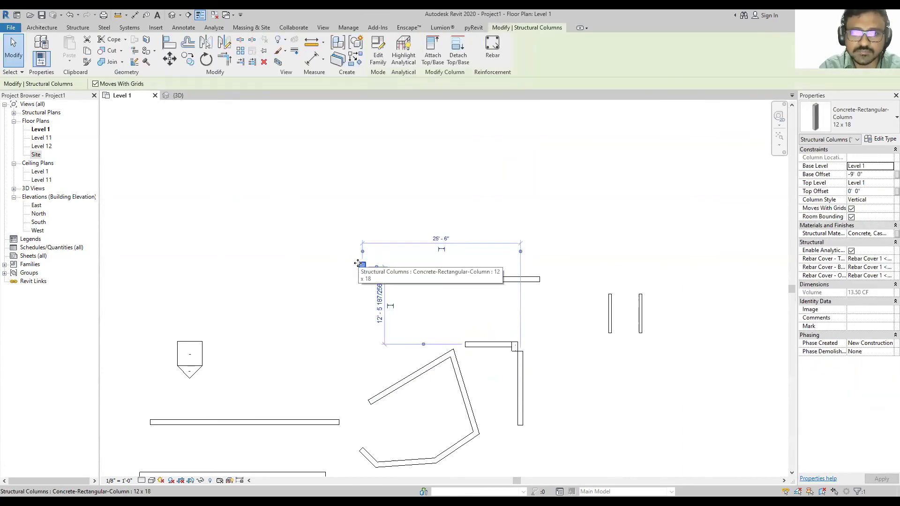
left_click(358, 273)
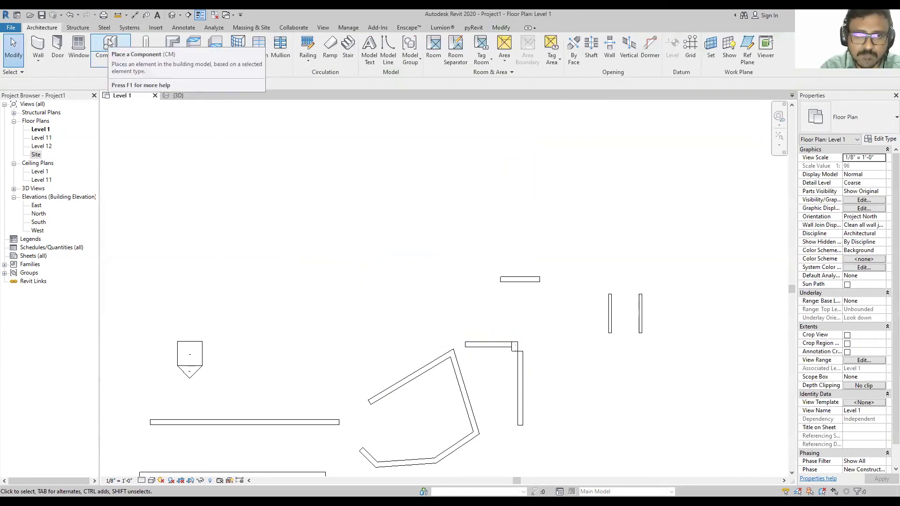
Place a 12 x 18 concrete rectangular column with a 9' 0" unconnected Height, about 29' left of the L-corner's vertical wall.
left_click(151, 44)
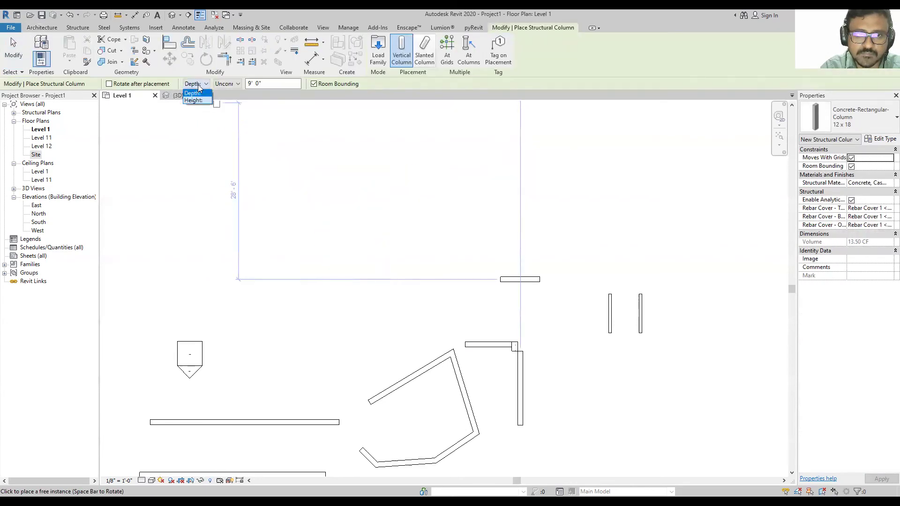
left_click(199, 97)
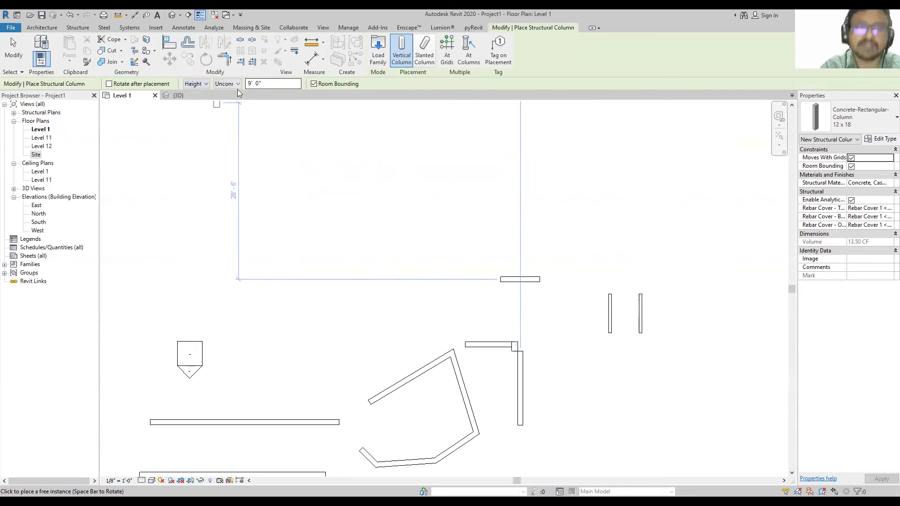
left_click(340, 279)
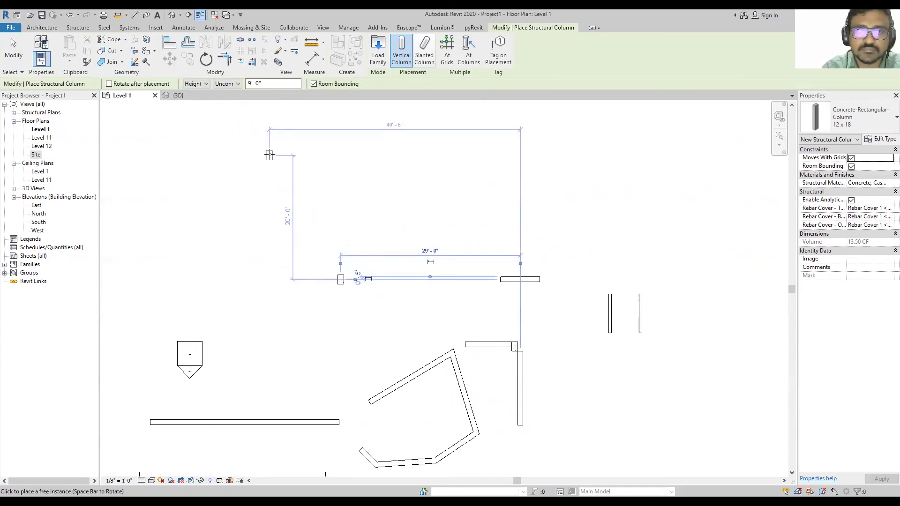
Place a 12 x 18 concrete column with 9' 0" unconnected Height, about 13' left of the L-corner's vertical wall, and check its level constraints.
left_click(440, 217)
key("Escape")
key("Escape")
left_click(439, 217)
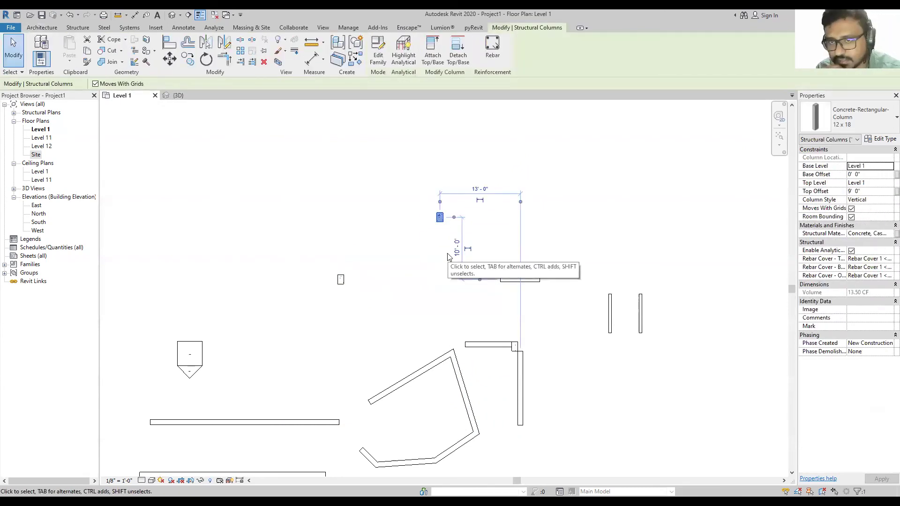
left_click(331, 225)
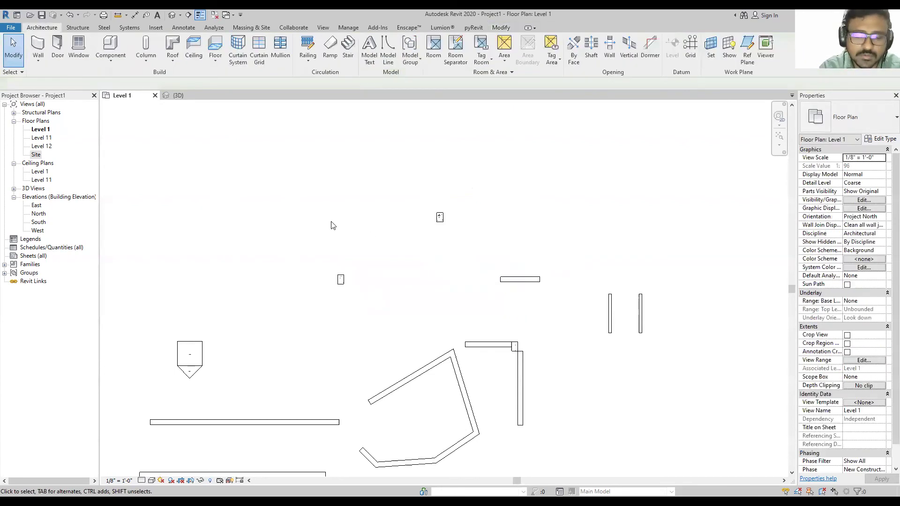
Place another 12 x 18 concrete rectangular column with its Height constrained to Level 12, to the right of the L-corner's vertical wall.
key("c")
key("l")
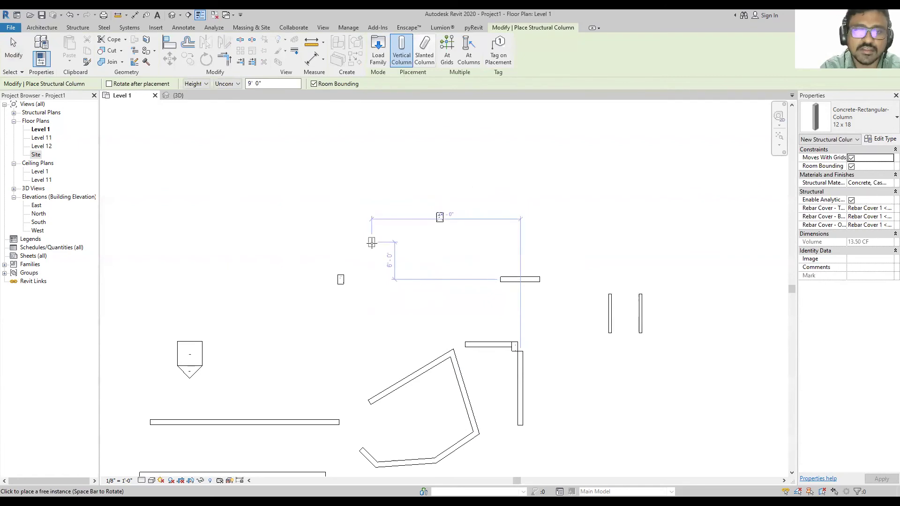
left_click(231, 85)
left_click(231, 85)
left_click(231, 84)
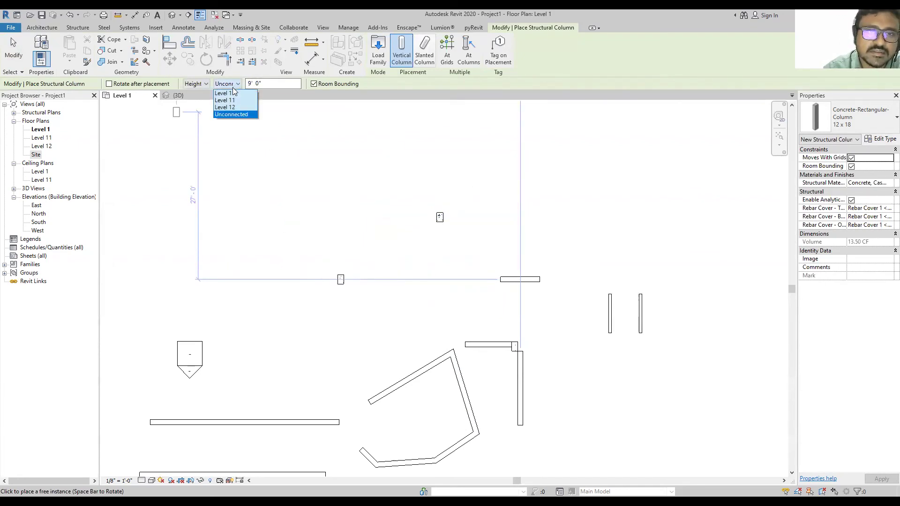
left_click(245, 114)
left_click(243, 82)
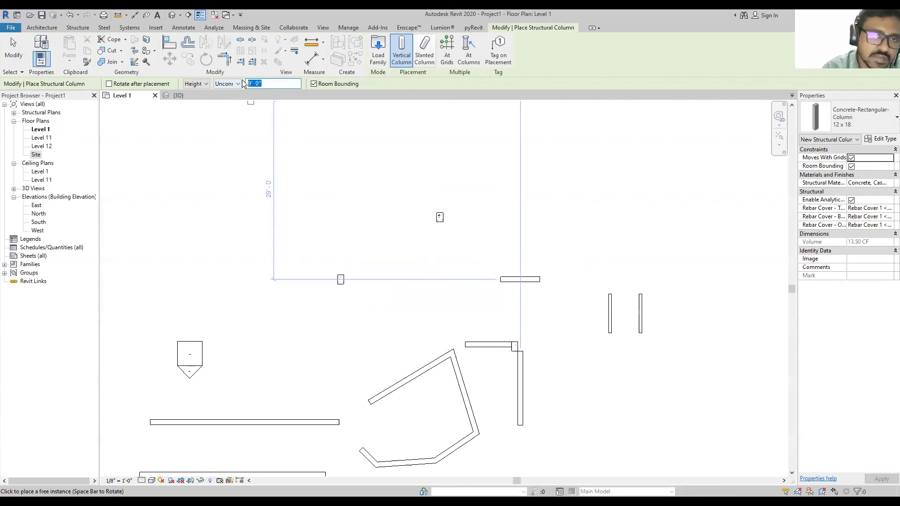
left_click(234, 84)
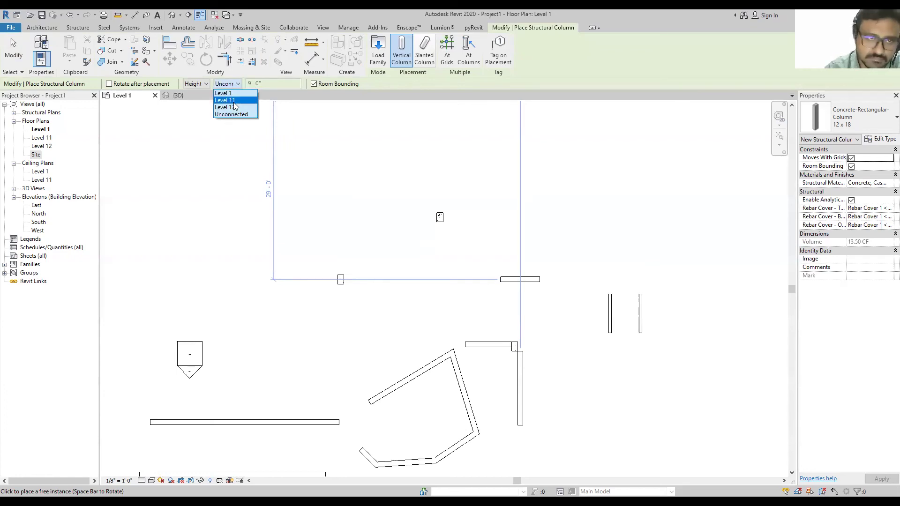
left_click(229, 93)
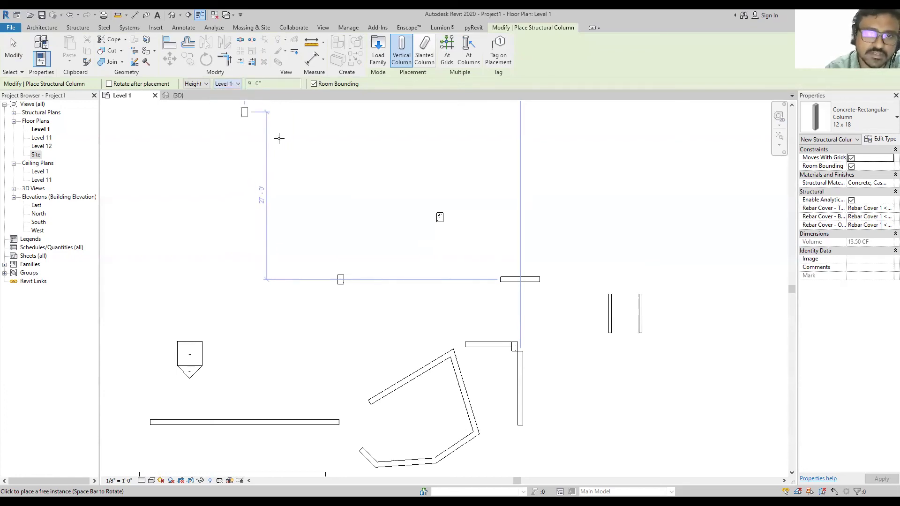
middle_click_drag(592, 386, 458, 245)
left_click(465, 257)
scroll(574, 336, "down", 3)
key("Escape")
key("Escape")
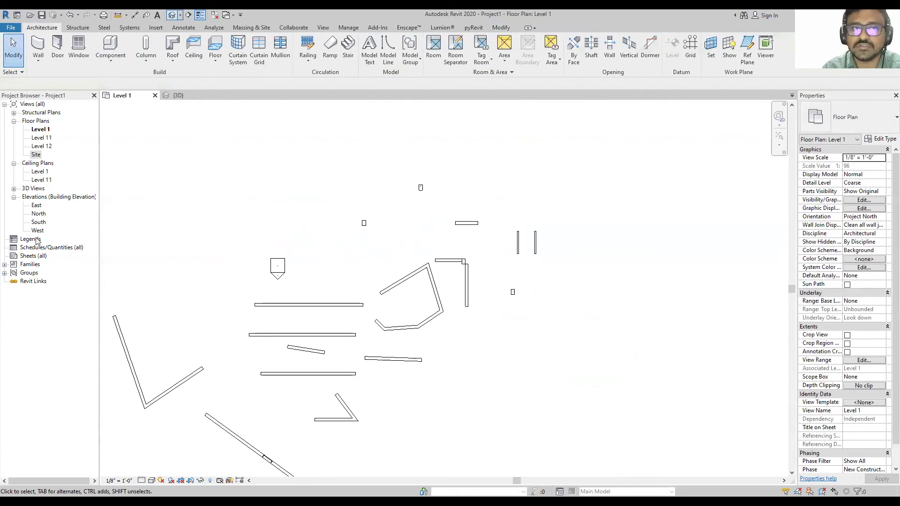
Open the South elevation and examine the new column's height and its base and top level constraints.
double_click(38, 222)
scroll(509, 330, "up", 3)
left_click(507, 372)
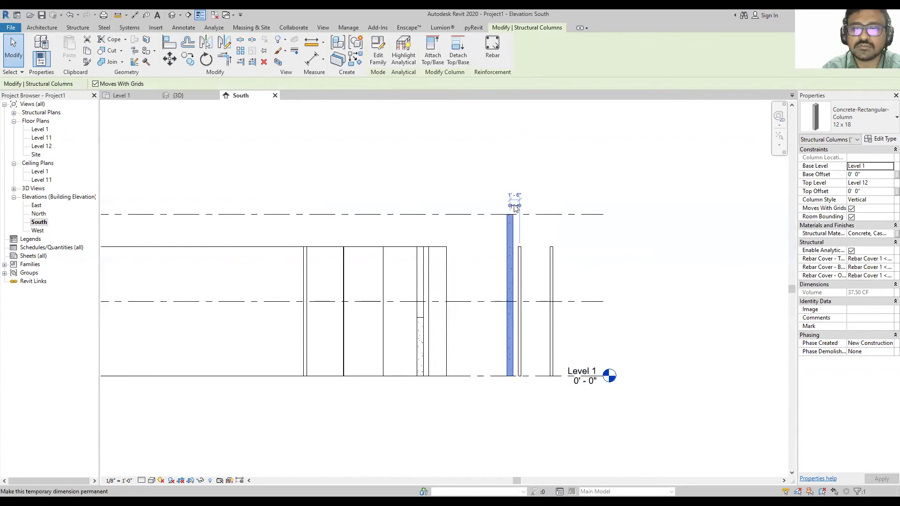
scroll(670, 273, "down", 3)
scroll(626, 241, "up", 3)
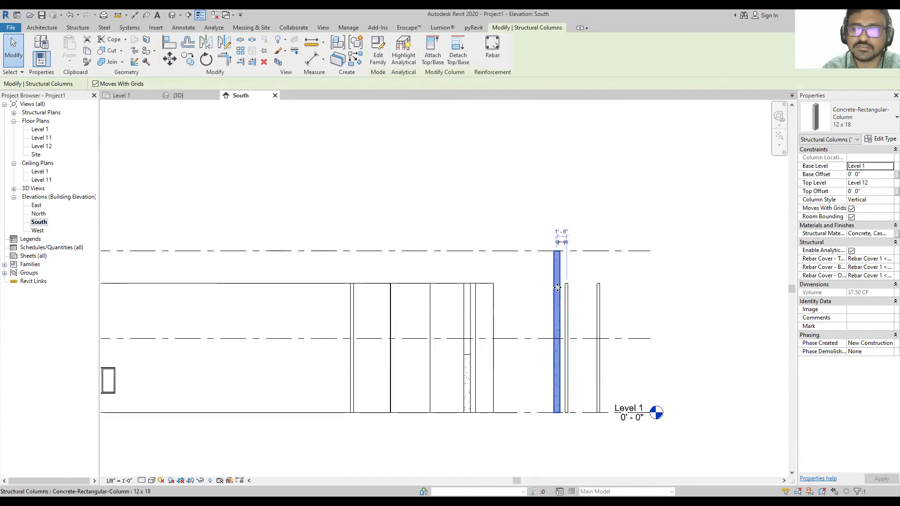
middle_click_drag(557, 288, 572, 273)
left_click(599, 261)
scroll(595, 281, "down", 1)
scroll(562, 267, "up", 3)
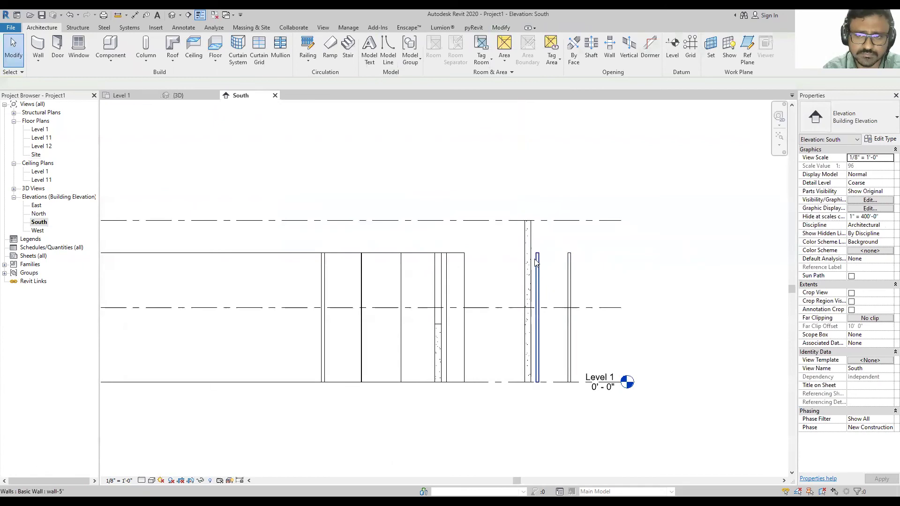
Open the default 3D view and orbit it to compare the heights of the placed columns and walls.
left_click(172, 14)
scroll(396, 399, "down", 5)
scroll(469, 328, "up", 4)
middle_click_drag(515, 304, 443, 318, "shift")
scroll(442, 318, "down", 2)
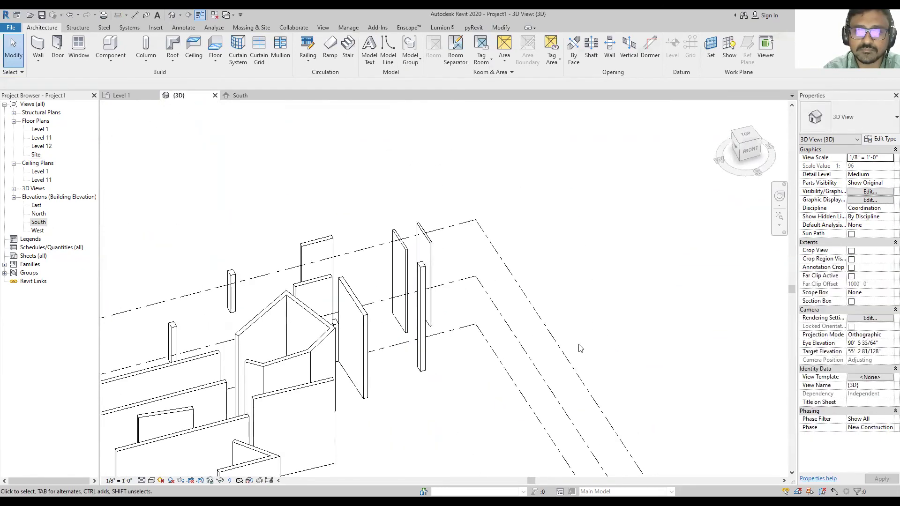
Recheck the South elevation, and select the column about 13' left of the L-corner's vertical wall in the Level 1 floor plan.
left_click(247, 94)
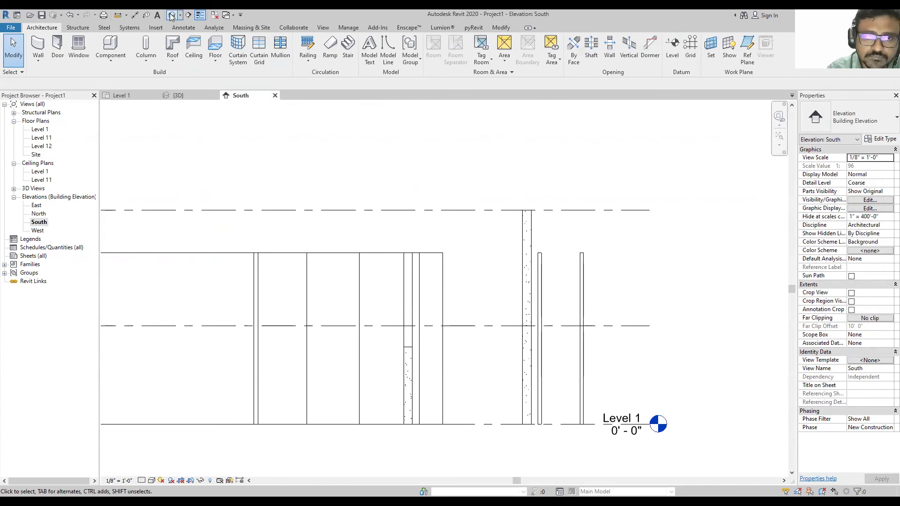
left_click(123, 95)
scroll(440, 251, "up", 4)
middle_click_drag(382, 169, 395, 239)
left_click(376, 228)
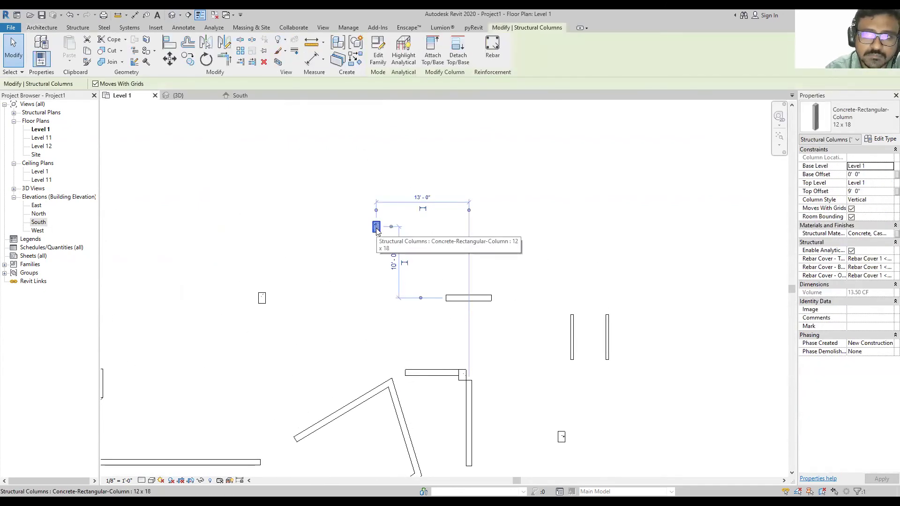